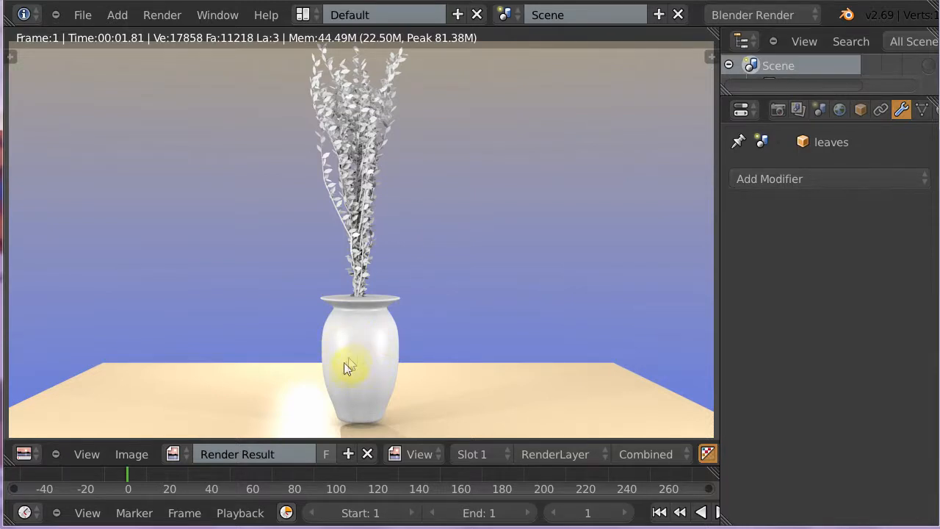
Step: Close the render and give the vase a new material with an orange-red diffuse colour
key("Escape")
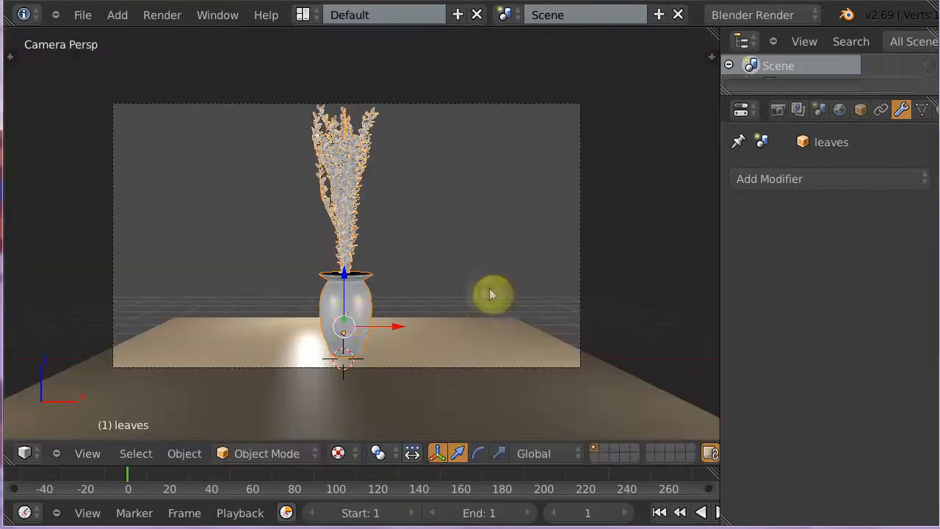
right_click(349, 309)
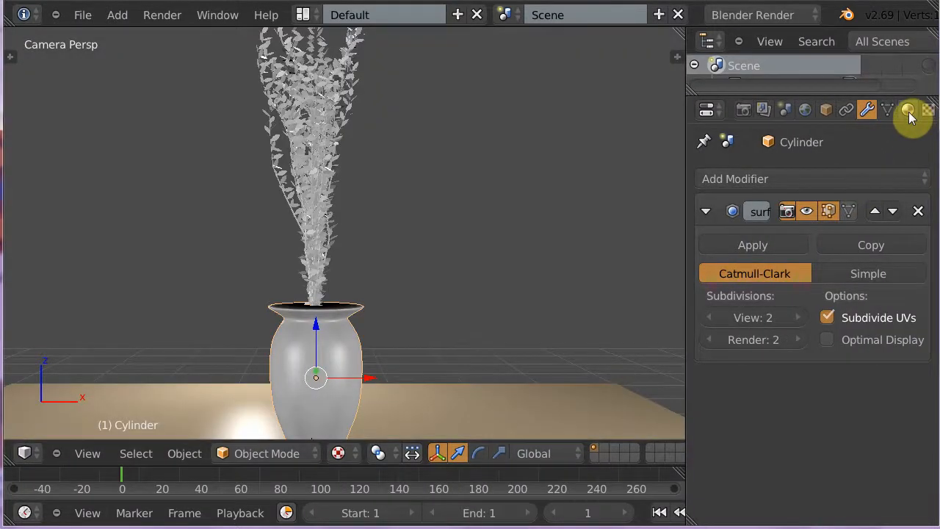
left_click(908, 111)
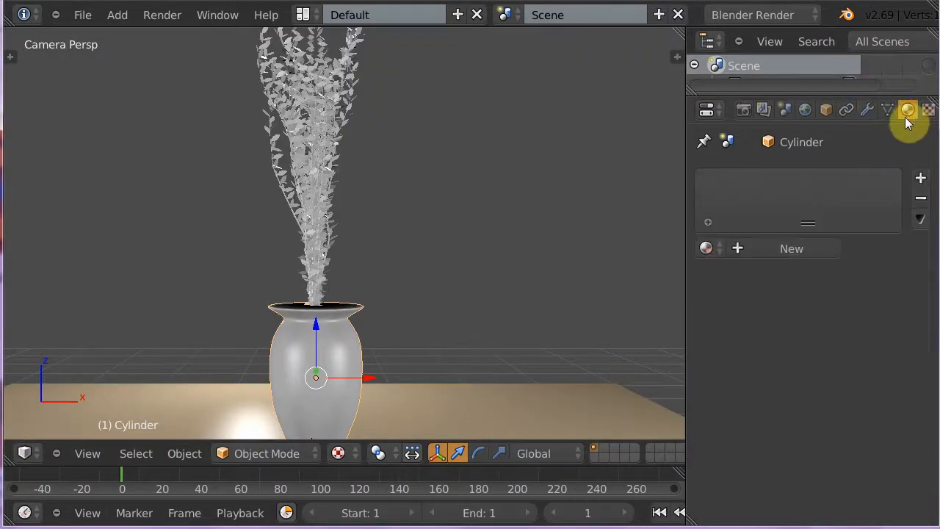
left_click(780, 250)
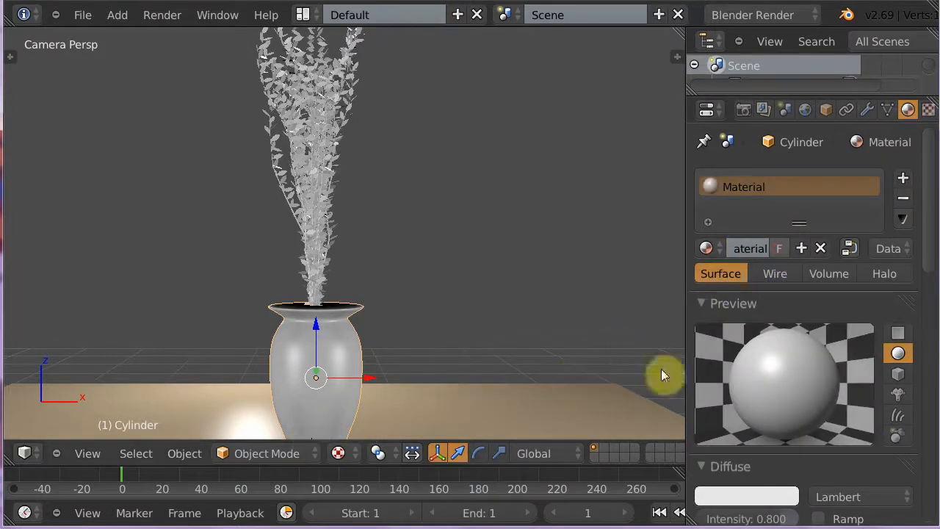
left_click(751, 498)
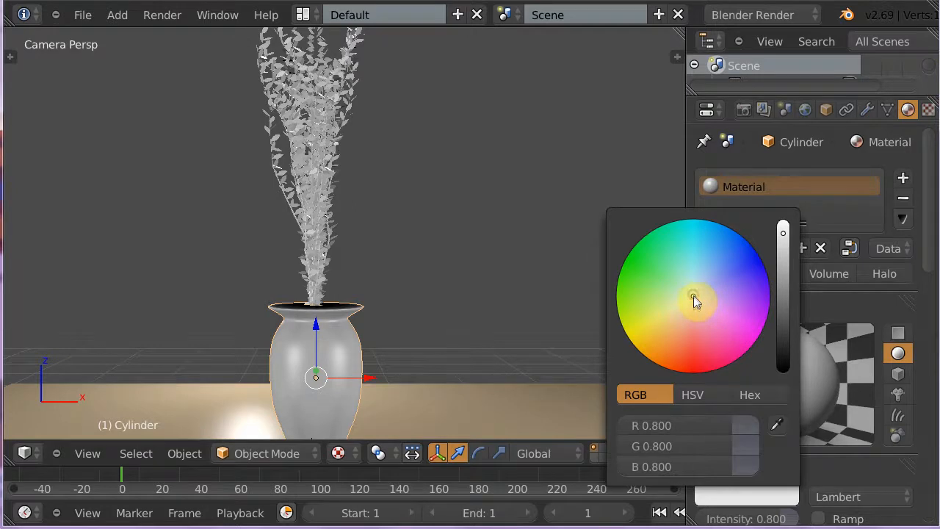
left_click_drag(693, 295, 685, 372)
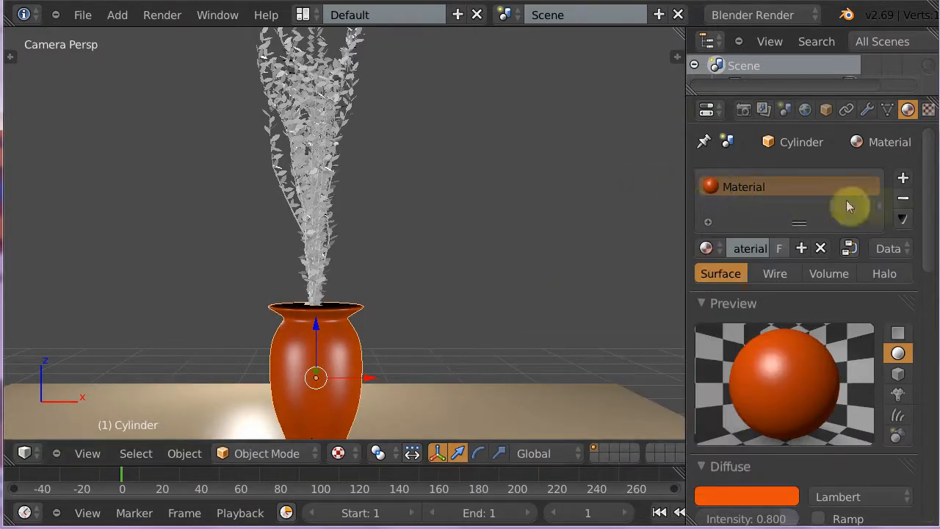
Step: Add a new texture to the vase's material and name it vaso
left_click(928, 109)
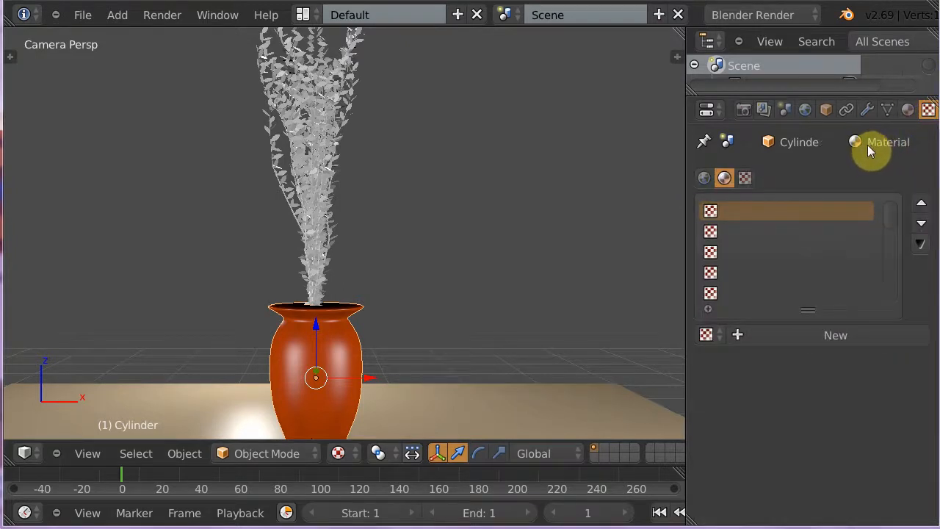
middle_click_drag(484, 326, 481, 295, "shift")
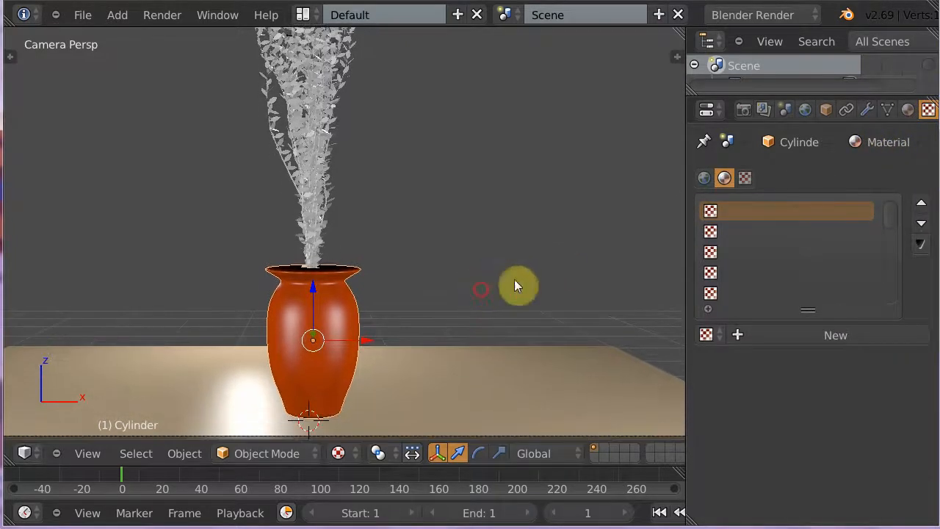
left_click(801, 337)
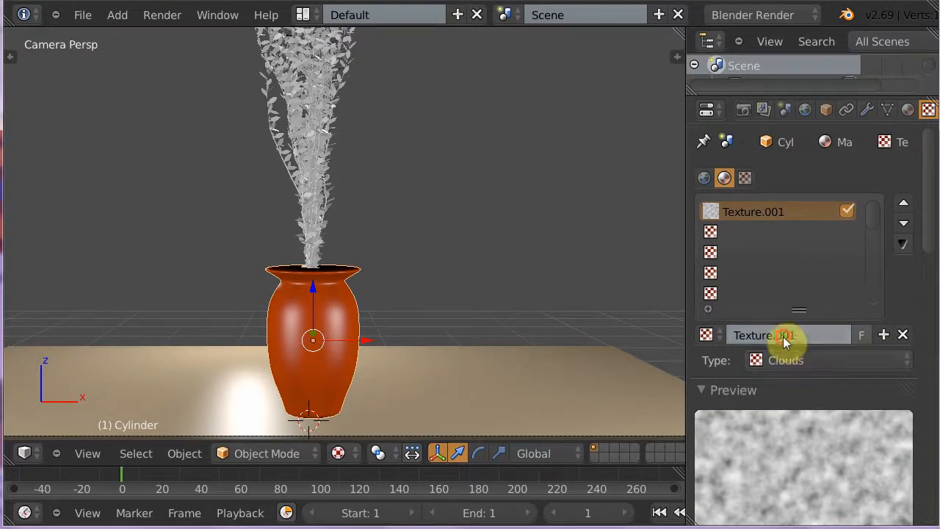
left_click(798, 330)
type("vaso")
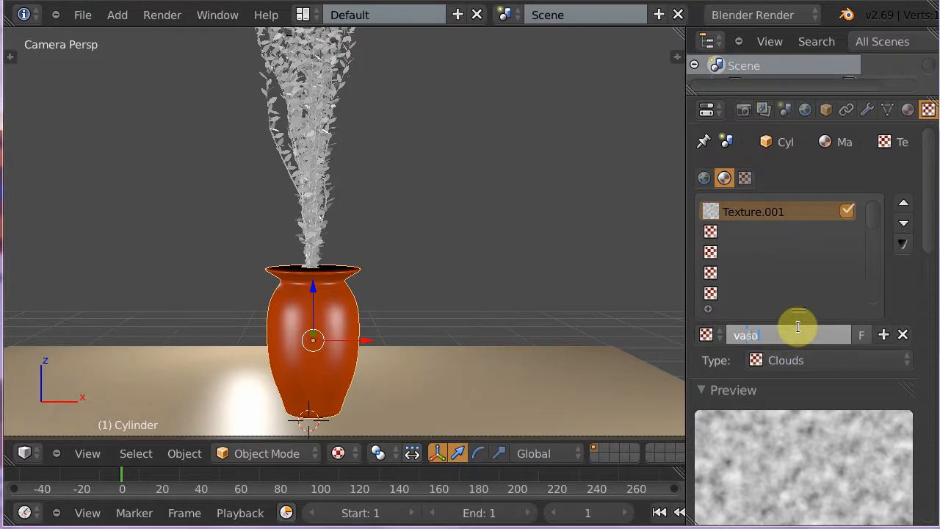
key("Return")
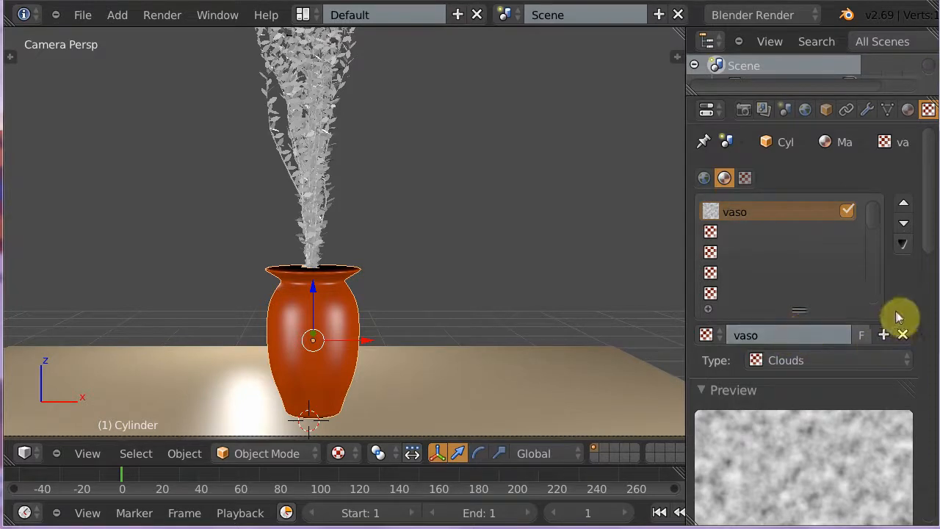
Step: Set the vaso texture's cloud noise to Hard, enable its Normal influence, and render the scene
left_click_drag(930, 241, 923, 325)
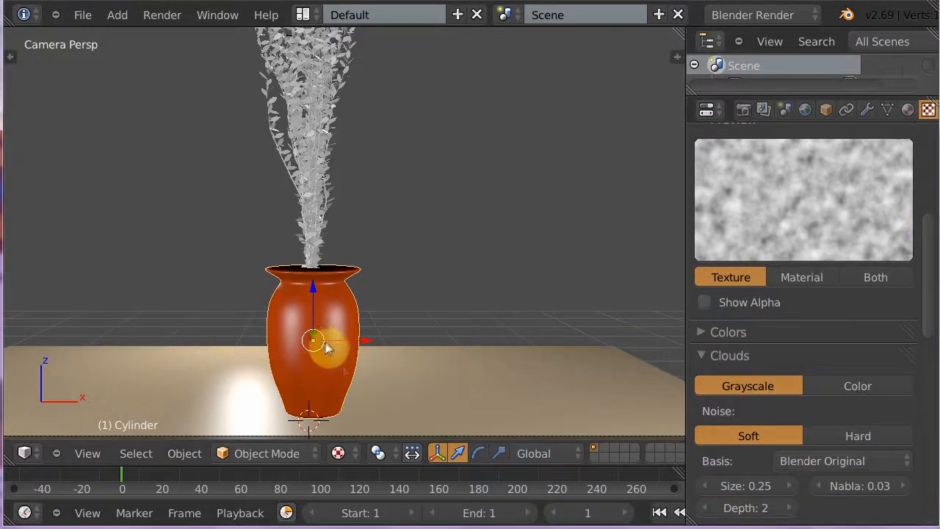
left_click(855, 435)
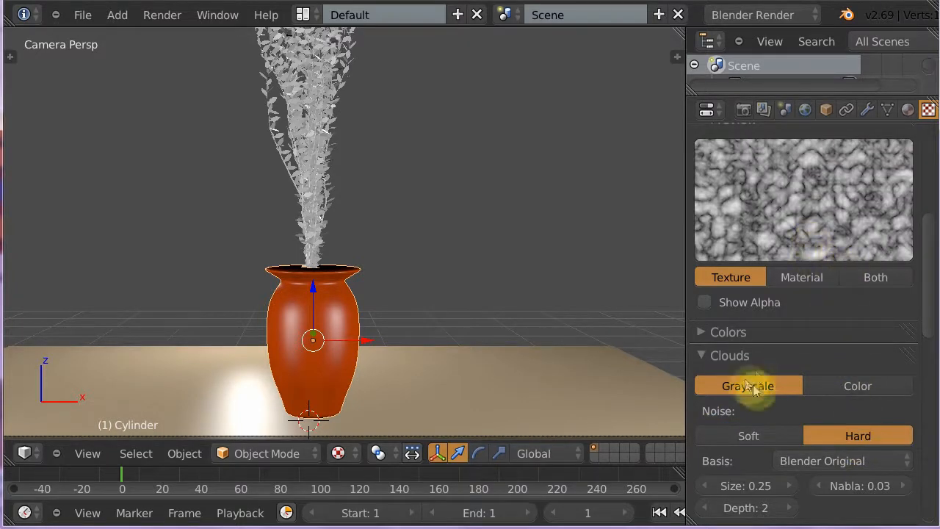
left_click_drag(926, 300, 930, 467)
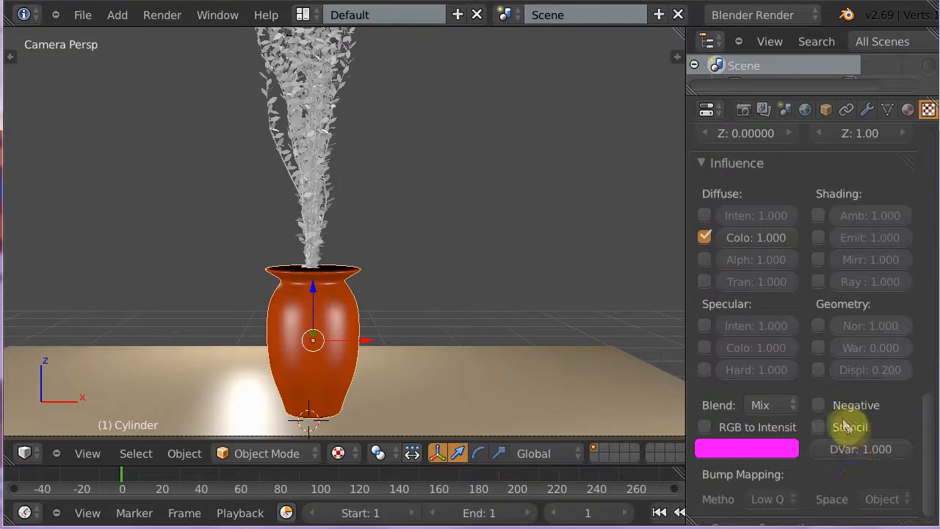
left_click(820, 326)
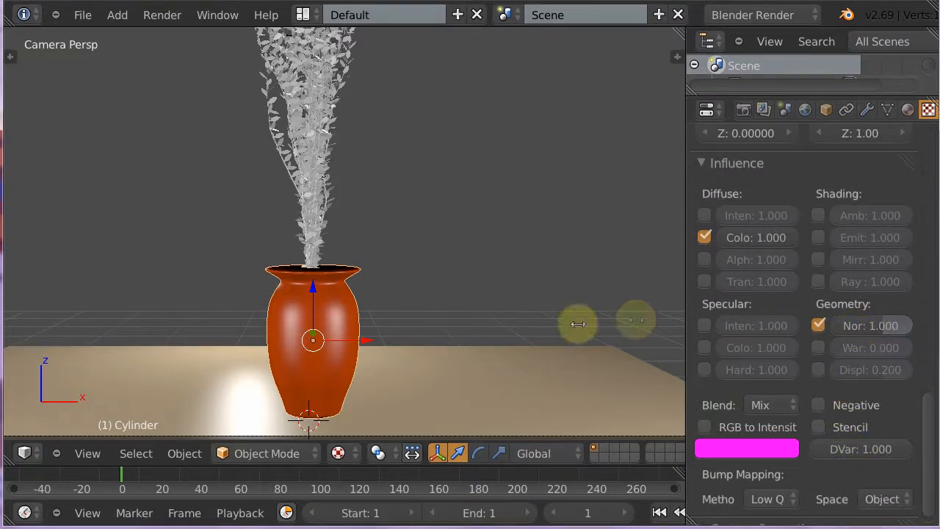
key("F12")
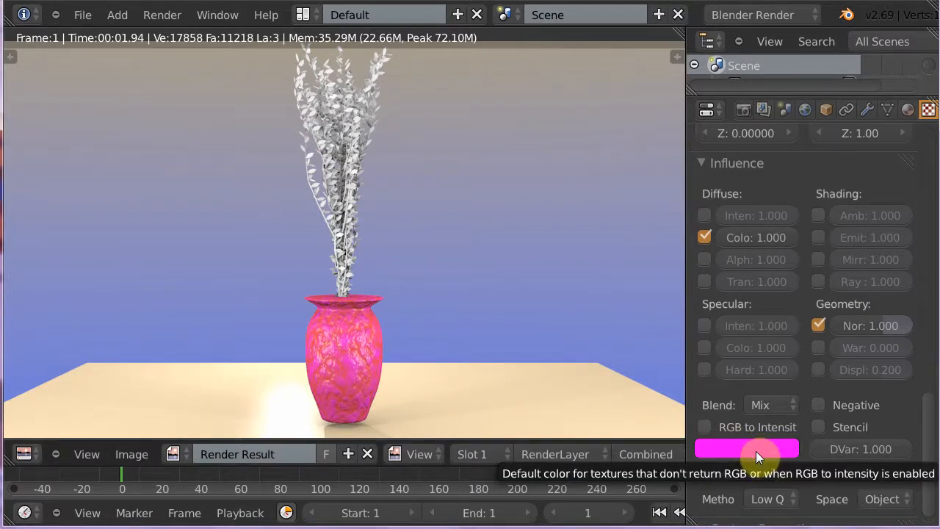
Step: Change the vaso texture's influence colour to light orange and render the scene again
left_click(713, 451)
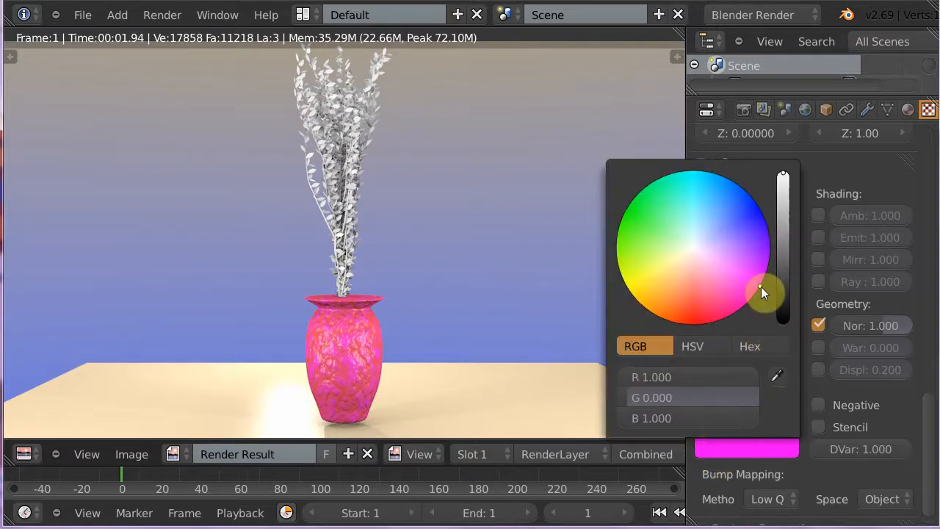
left_click_drag(760, 287, 673, 316)
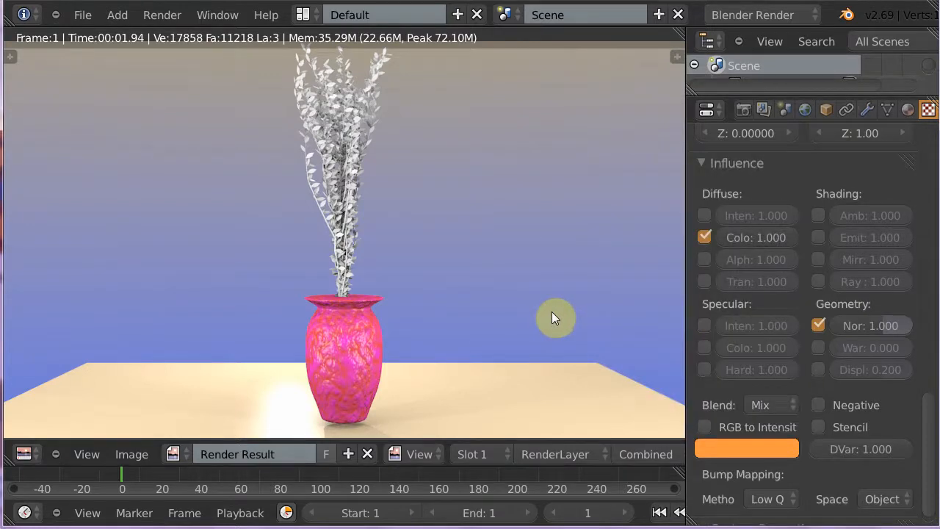
key("F12")
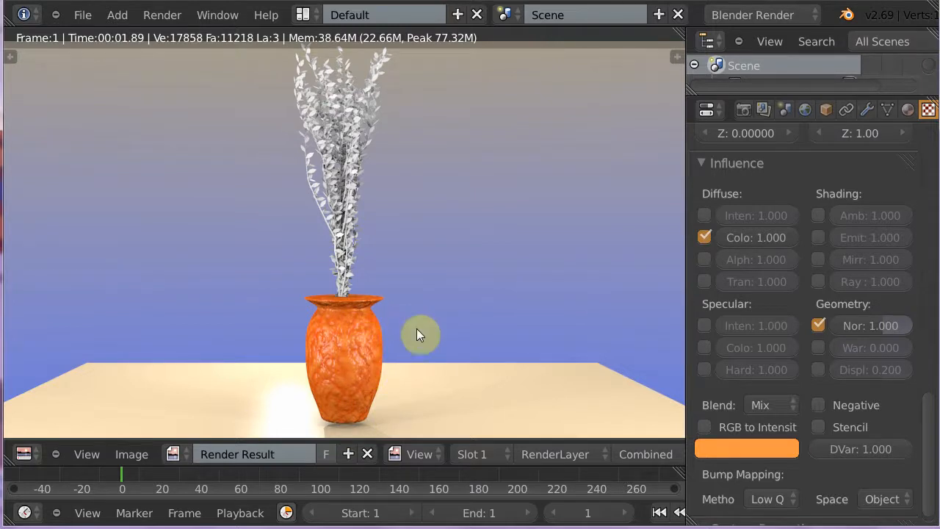
key("Escape")
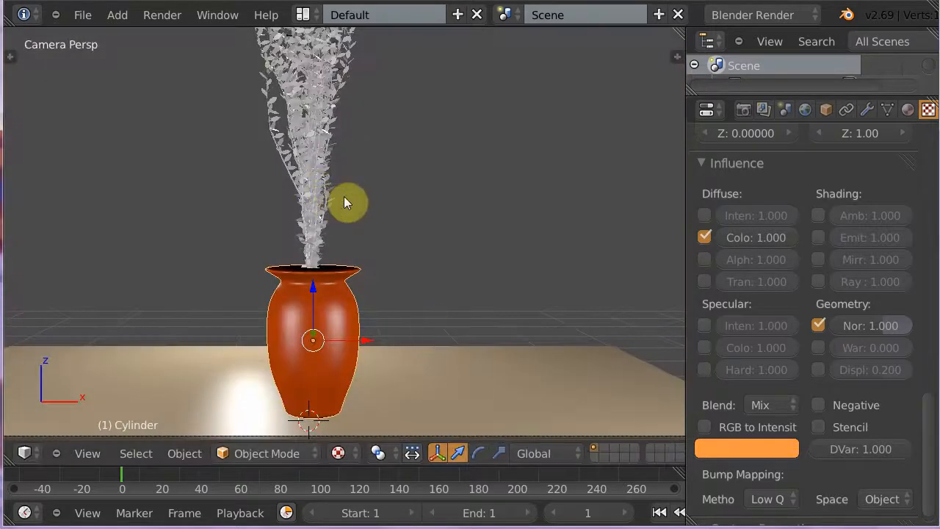
Step: Lower the vase, stems and leaves together slightly along the Z axis, leaving the floor out of the selection, and render the scene
middle_click_drag(419, 318, 465, 304, "shift")
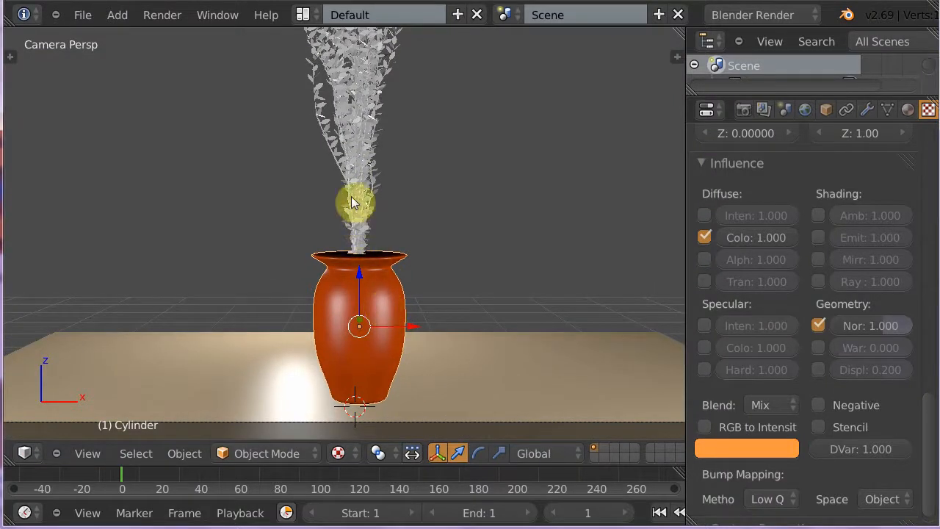
right_click(388, 157)
right_click(484, 365, "shift")
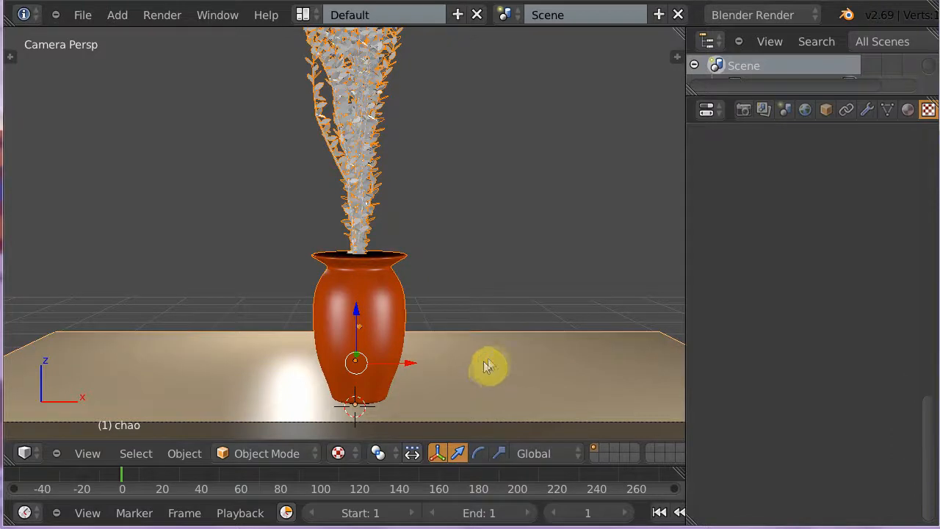
right_click(487, 365, "shift")
right_click(363, 316)
key("g")
key("z")
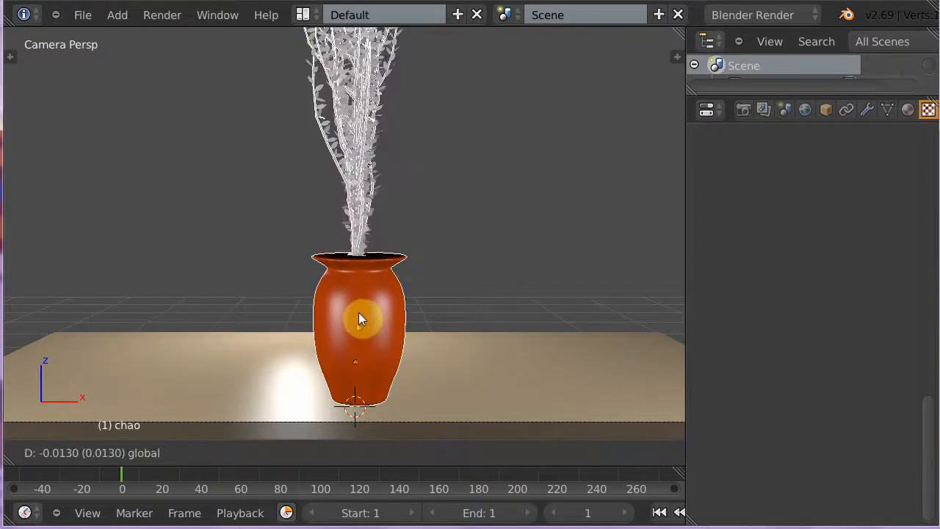
left_click(419, 314)
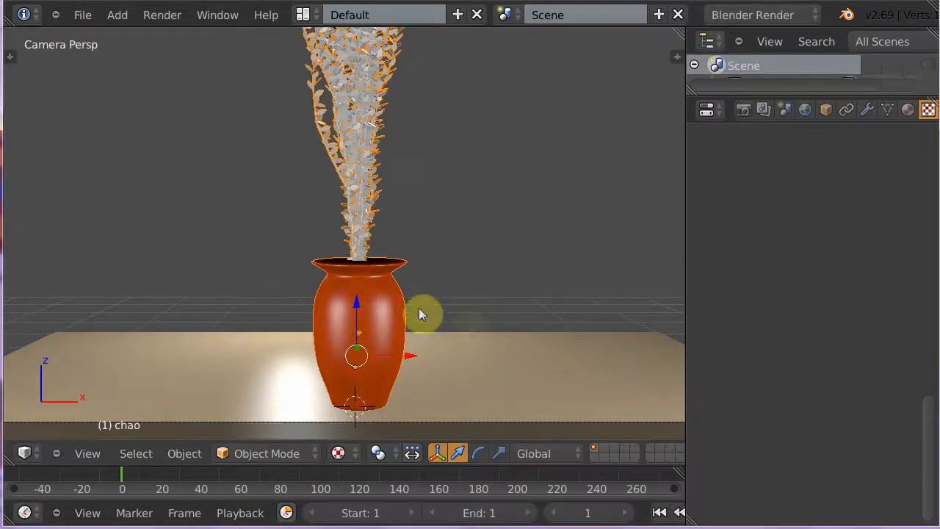
key("KP_1")
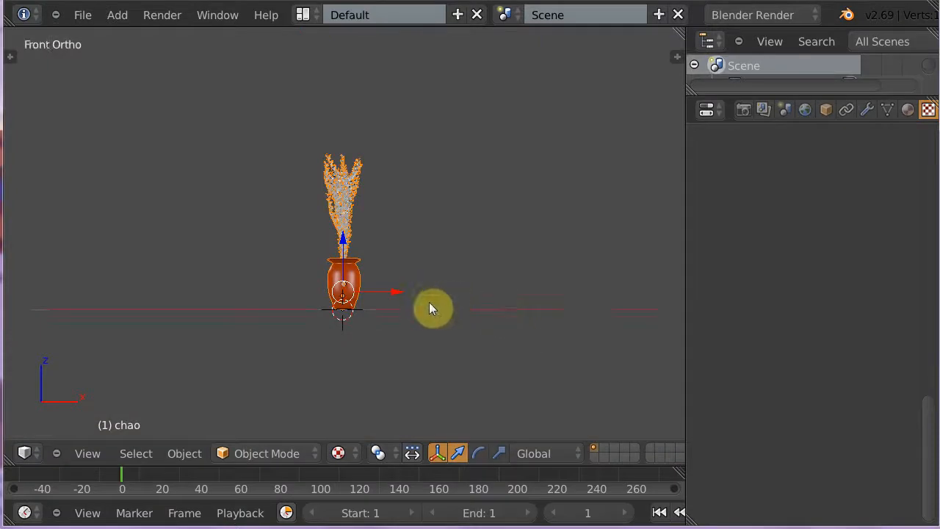
key("F12")
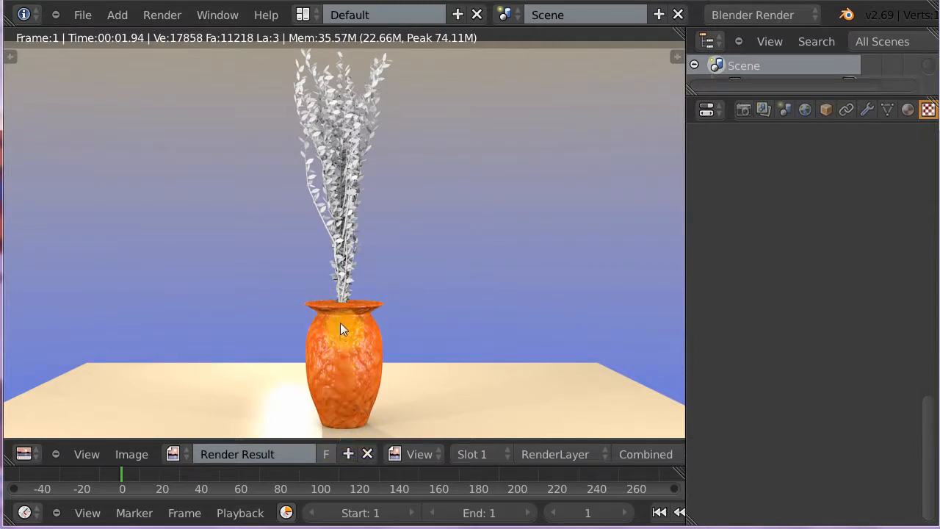
key("Escape")
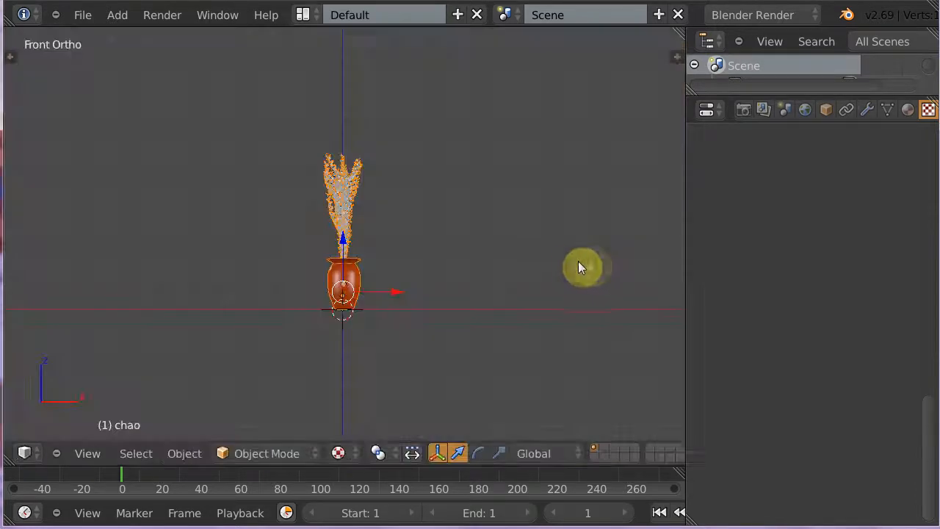
Step: Give the leaves a new material with a yellow-green diffuse colour
scroll(533, 267, "up", 5)
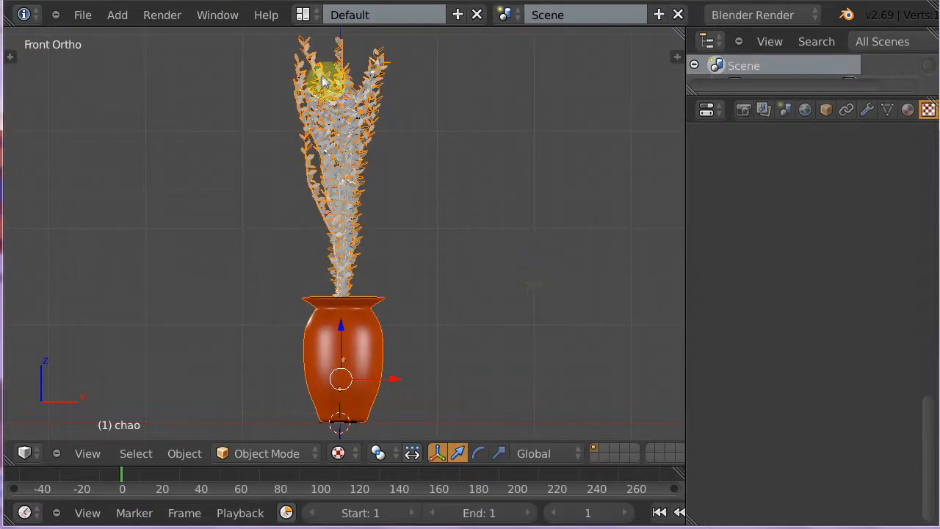
right_click(320, 81)
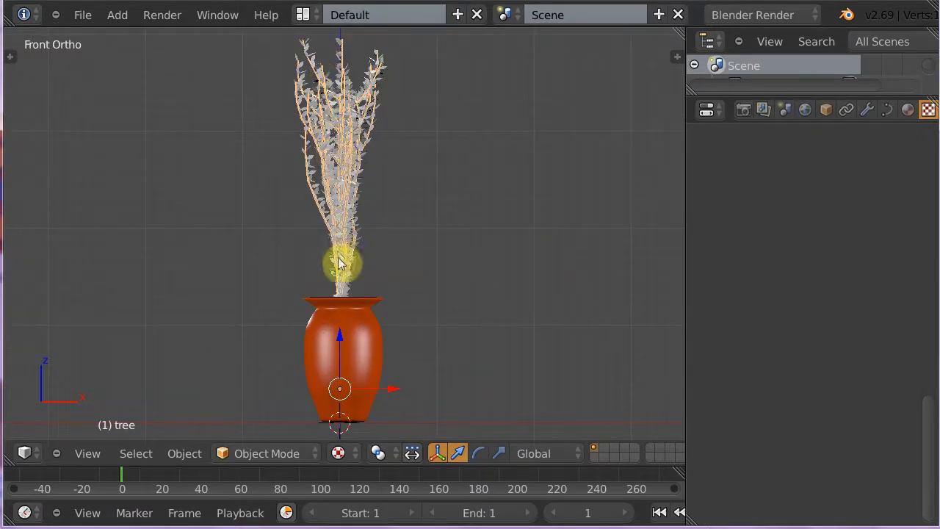
right_click(315, 178)
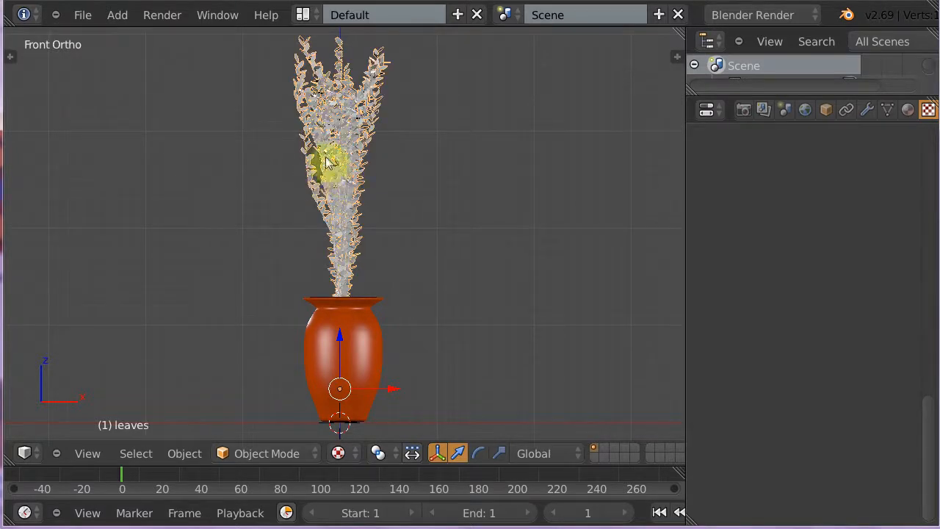
left_click(908, 112)
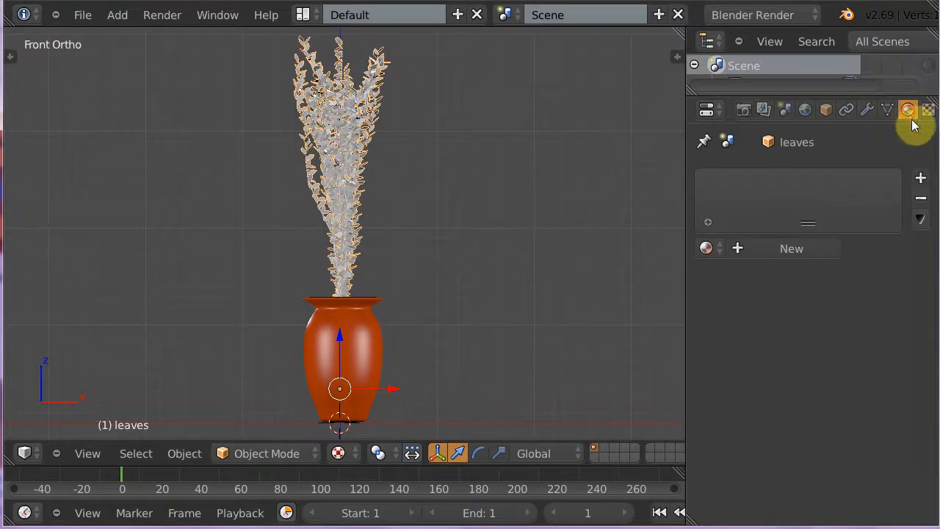
left_click(783, 254)
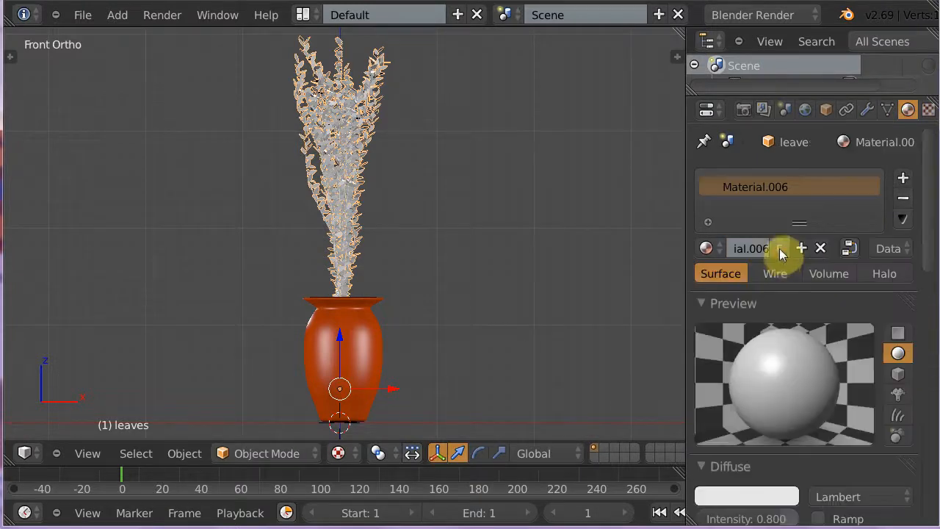
left_click(747, 494)
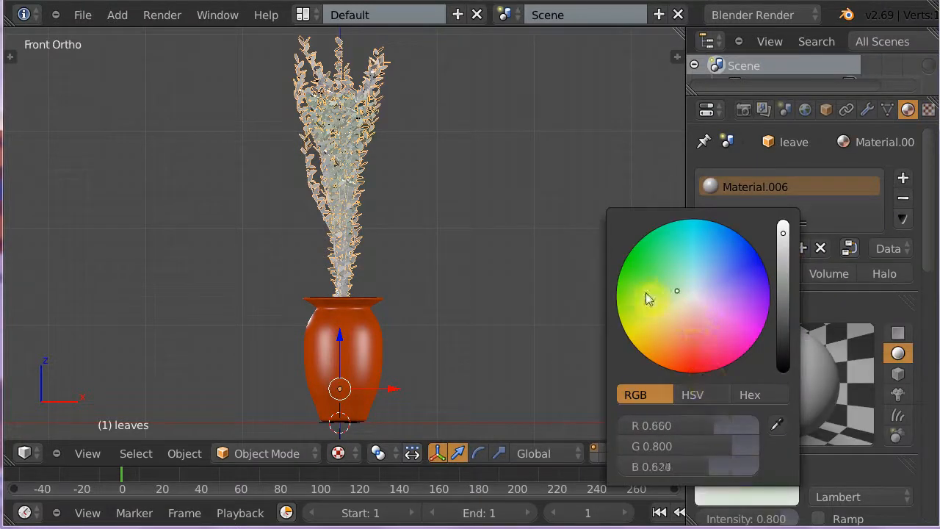
left_click_drag(645, 292, 622, 316)
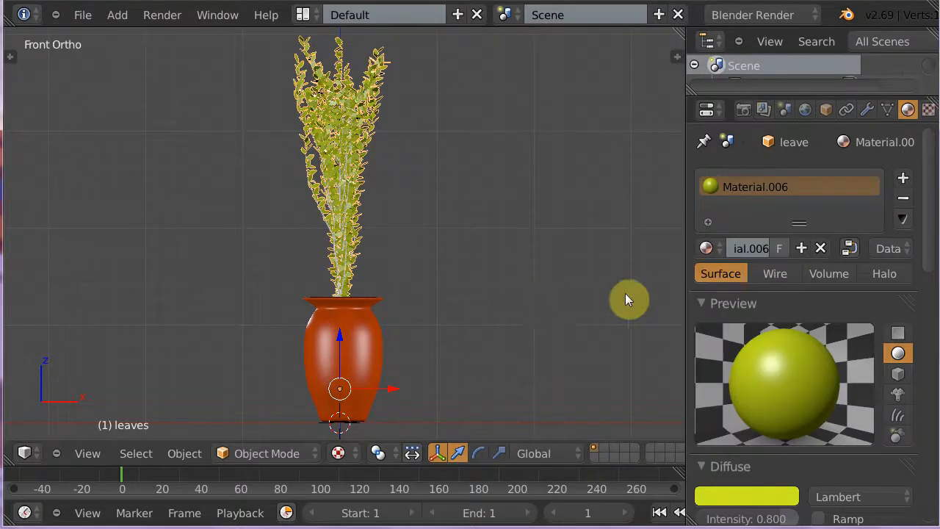
Step: Give the stems a new material with a dark reddish-brown diffuse colour and render the scene
right_click(316, 151)
left_click(782, 250)
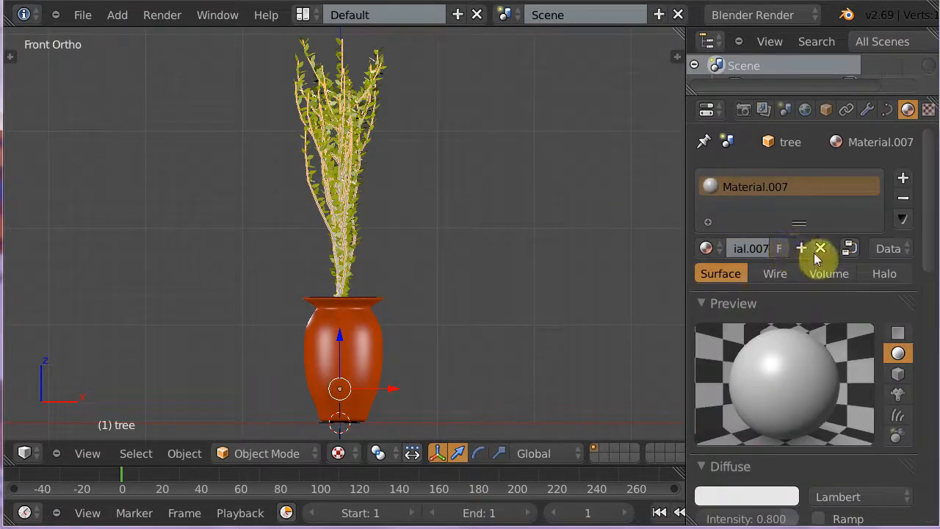
left_click(747, 497)
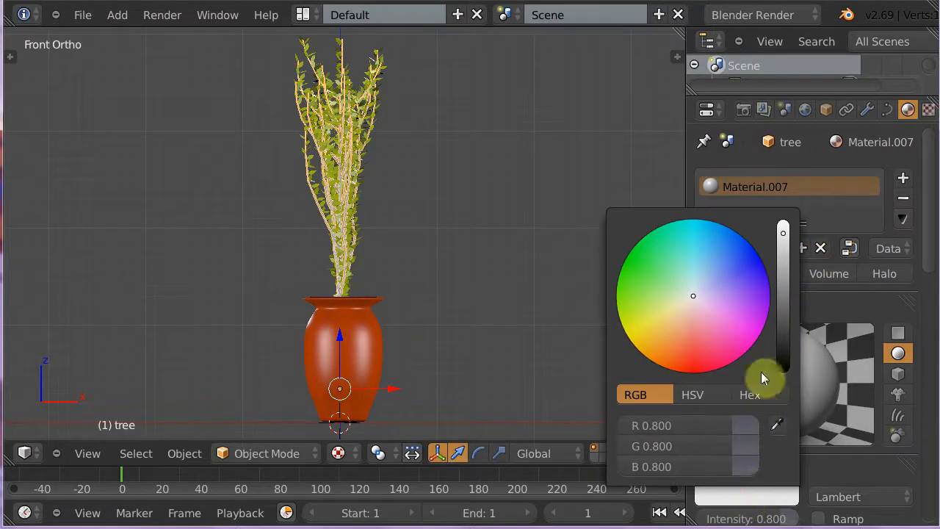
mouse_move(704, 301)
left_mouse_down()
mouse_move(694, 295)
mouse_move(692, 372)
left_mouse_up()
mouse_move(781, 257)
left_mouse_down()
mouse_move(783, 238)
mouse_move(785, 334)
left_mouse_up()
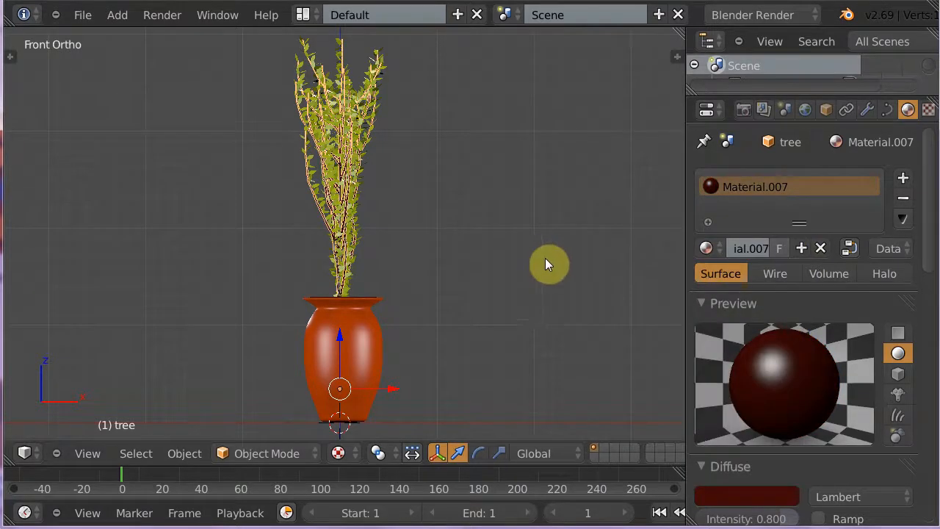
key("F12")
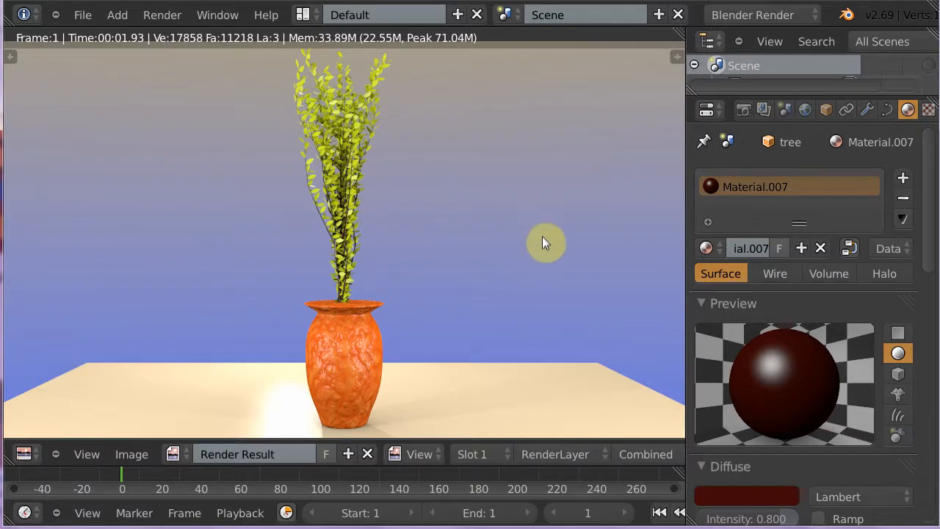
Step: Duplicate the leaves and stems together, placing the copy about 0.2 units away in the positive X direction
key("Escape")
key("b")
left_click_drag(235, 38, 478, 266)
key("b")
key("Escape")
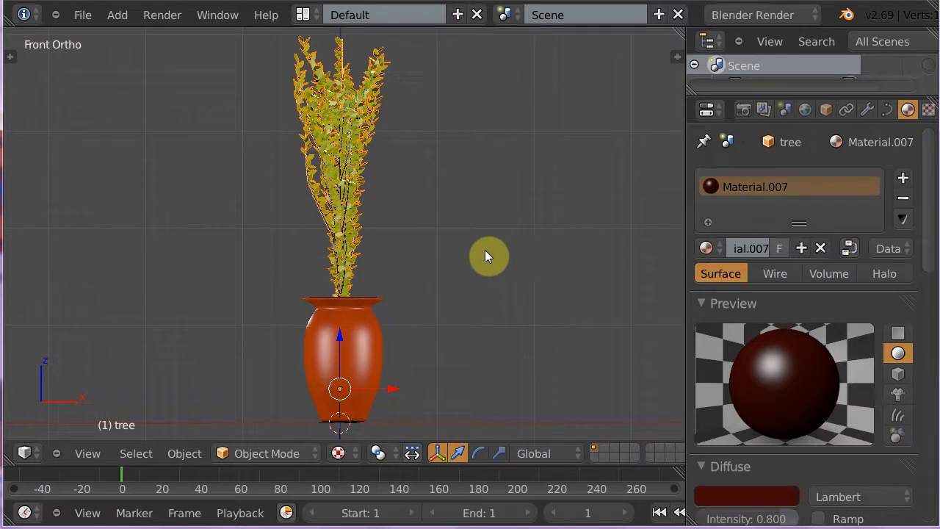
key("shift+d")
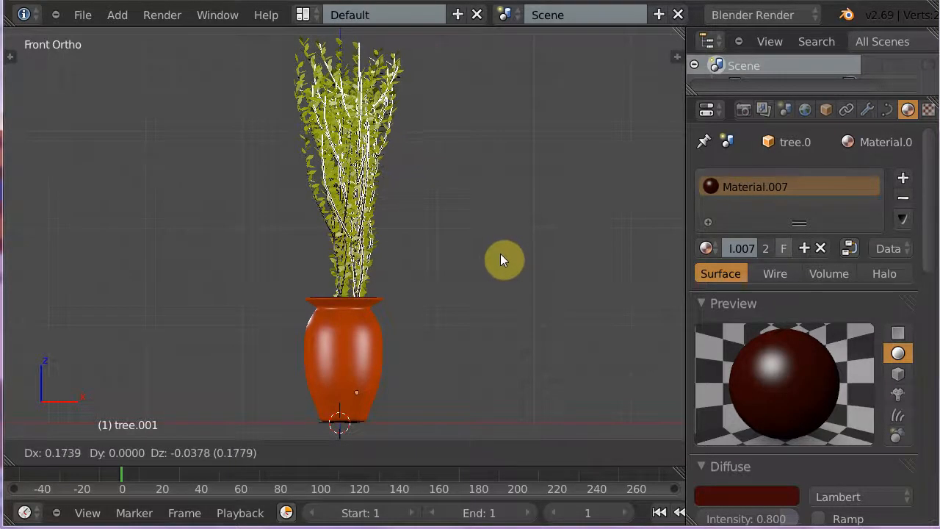
left_click(502, 253)
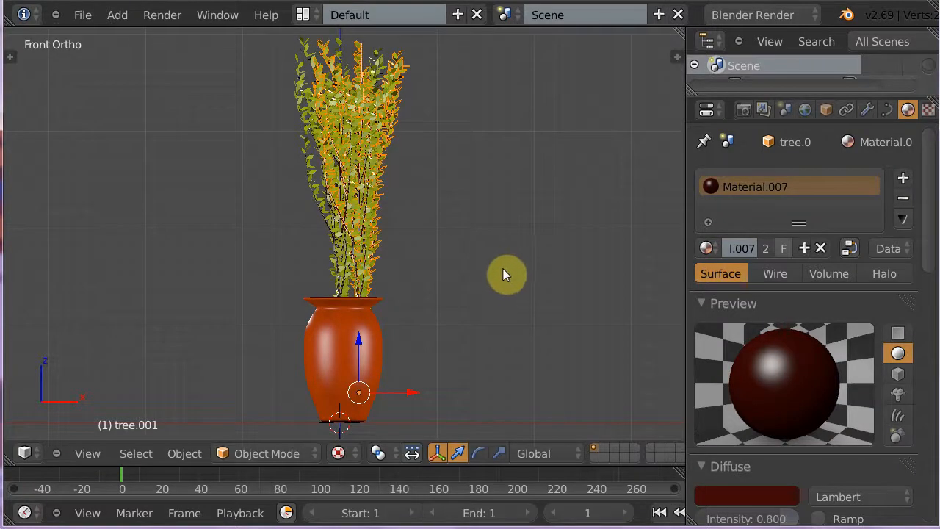
Step: Scale the copied branches down slightly, tilt them outward towards positive X, and shift their base back inside the vase along X
key("s")
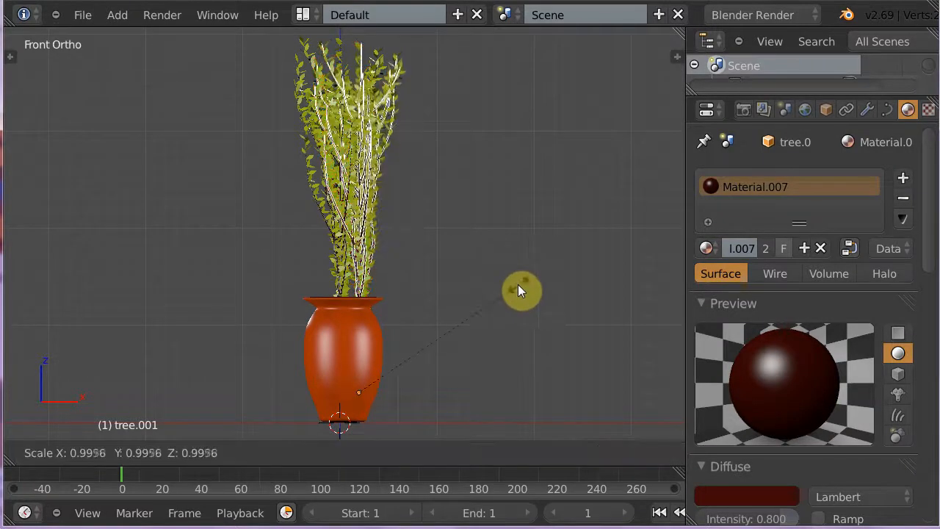
left_click(503, 291)
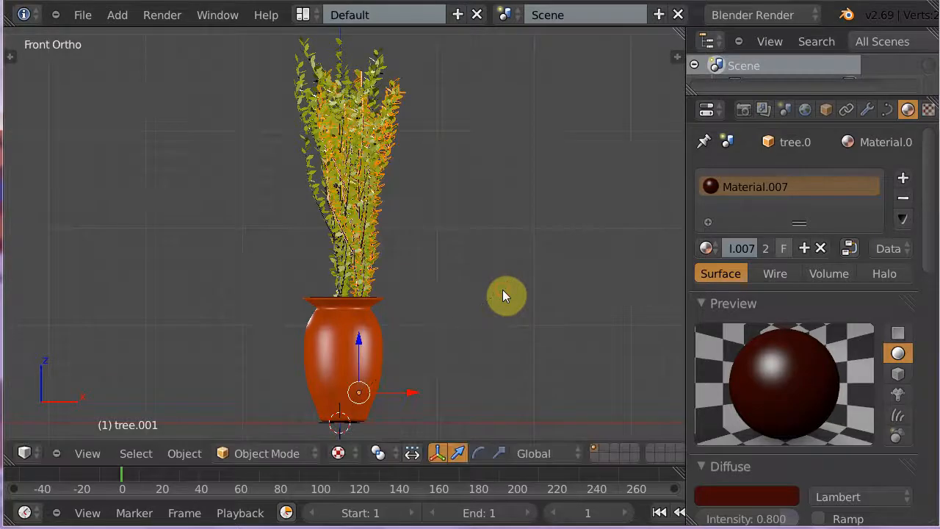
key("r")
left_click(524, 324)
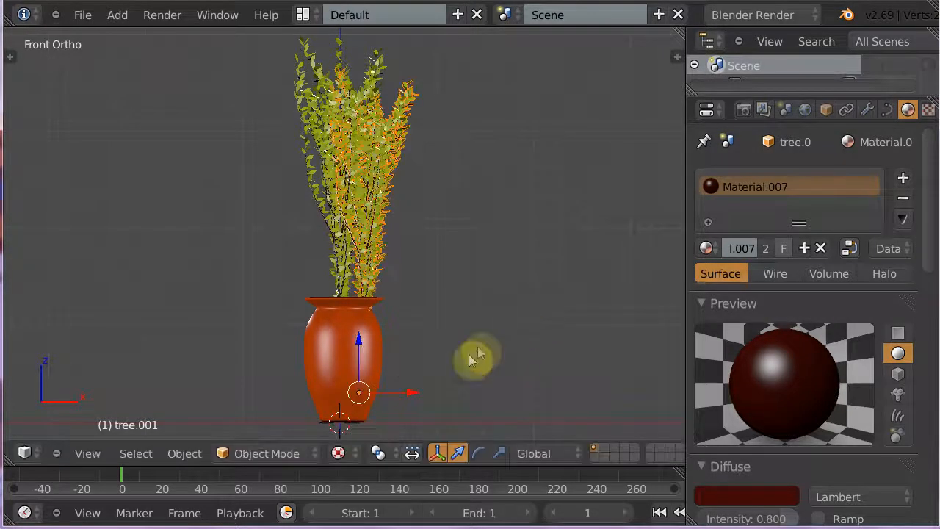
key("g")
key("x")
left_click(408, 397)
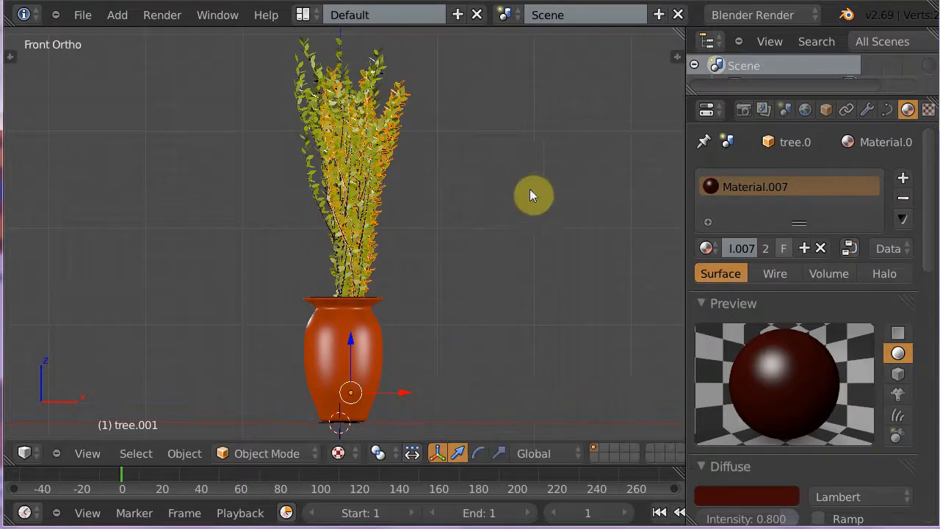
key("r")
left_click(544, 208)
left_click_drag(402, 395, 396, 395)
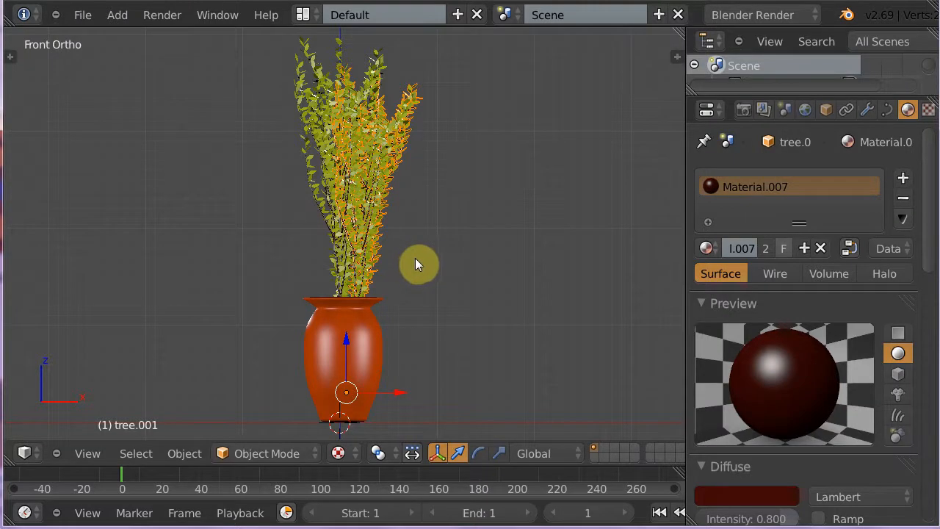
Step: Duplicate the copied branches again, tilt this copy outward towards negative X, and shift its base along X to fit inside the vase
key("shift+d")
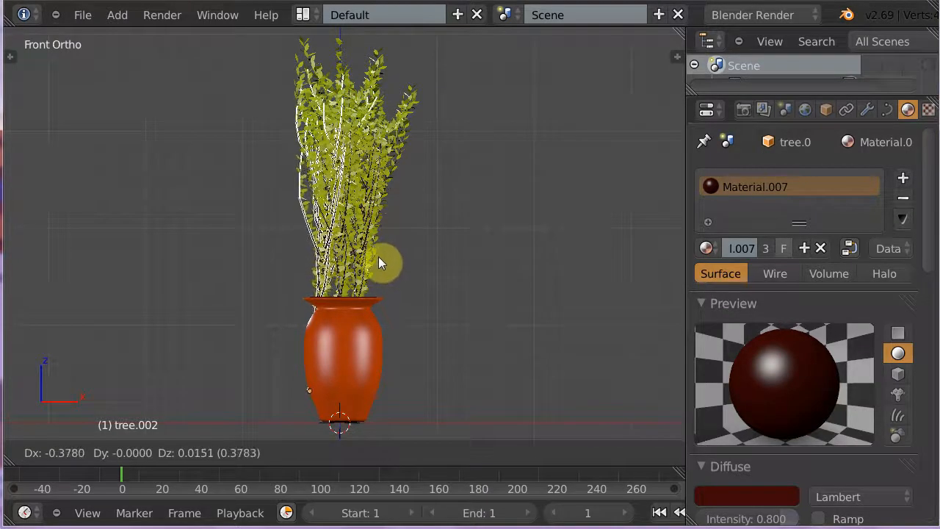
left_click(379, 257)
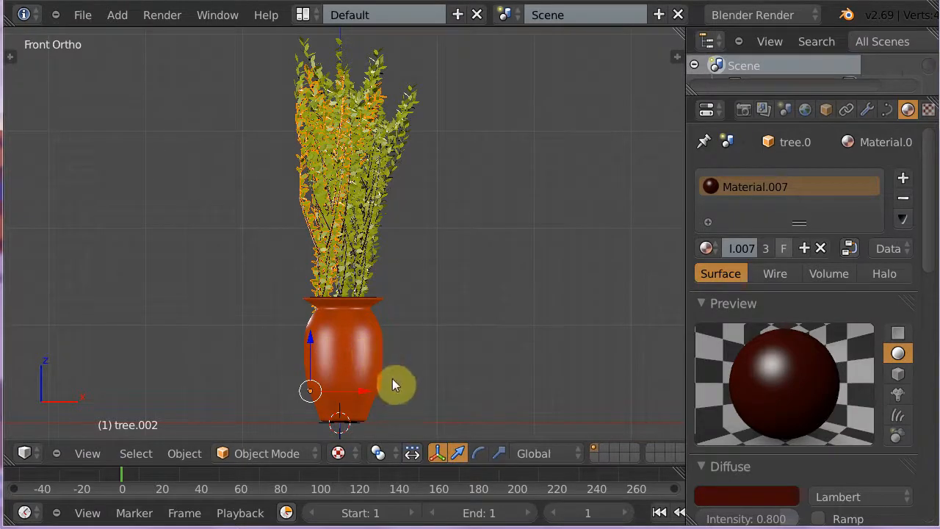
key("r")
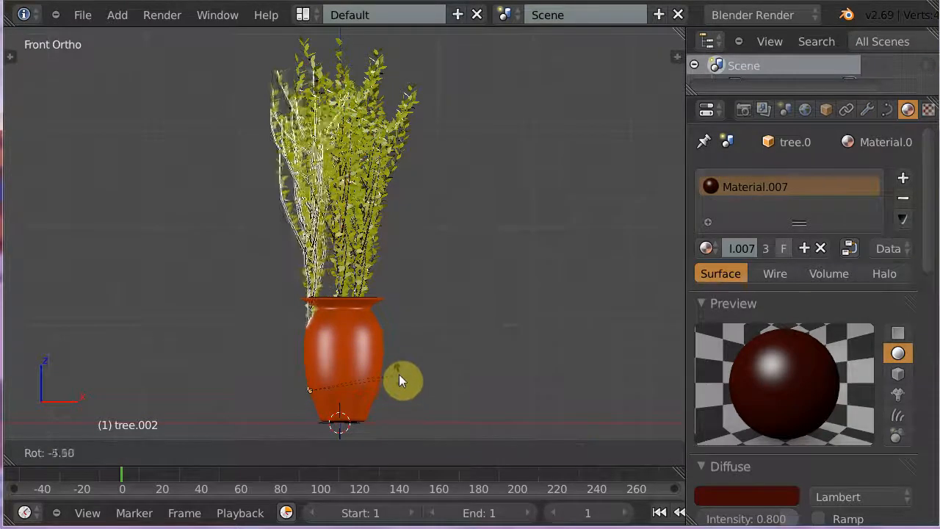
left_click(399, 371)
left_click_drag(348, 389, 373, 385)
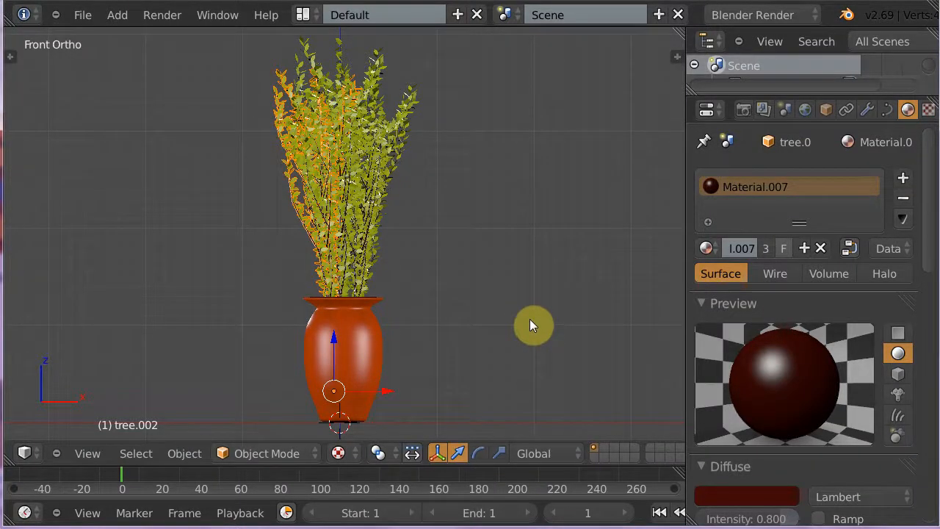
key("r")
left_click(384, 278)
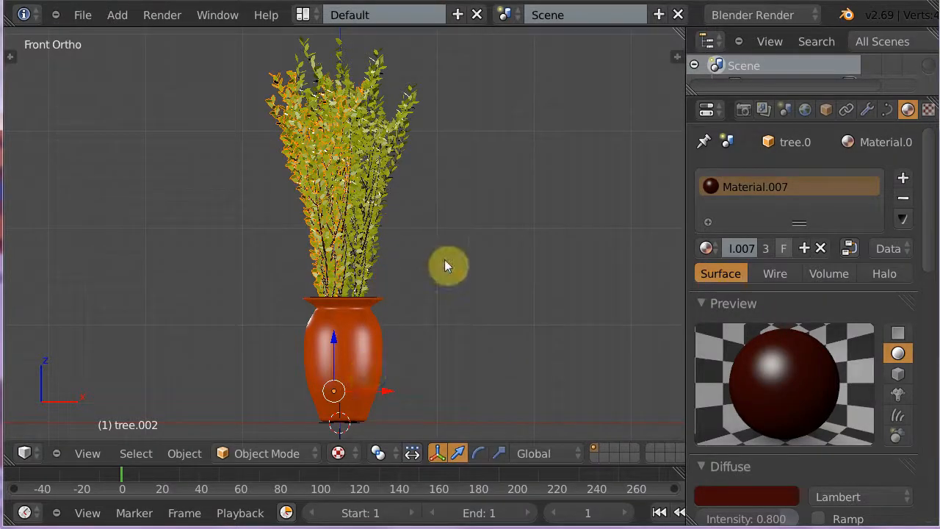
key("a")
middle_click_drag(467, 298, 485, 327)
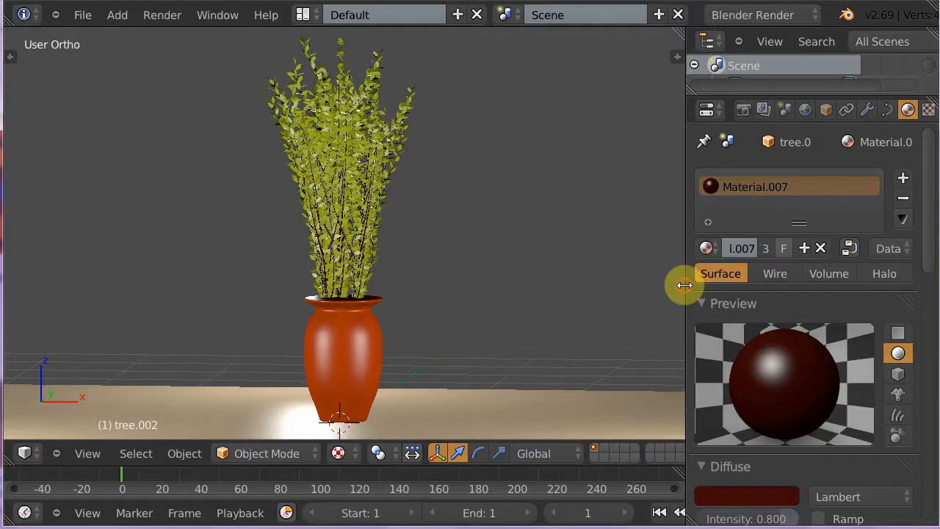
left_click_drag(685, 285, 652, 279)
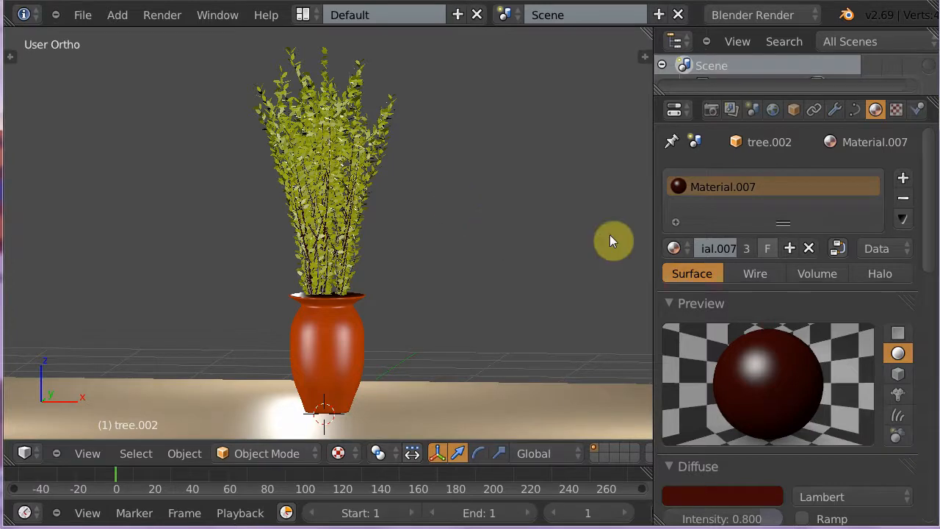
left_click_drag(652, 244, 691, 247)
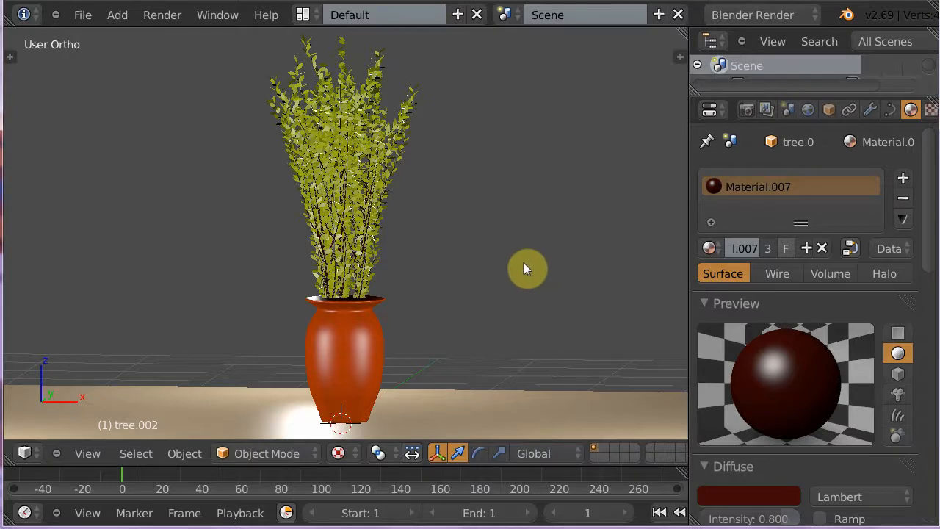
Step: Add a plane in front view and move it along X and Z into the empty space beside the vase
key("KP_1")
middle_click_drag(540, 264, 377, 287, "shift")
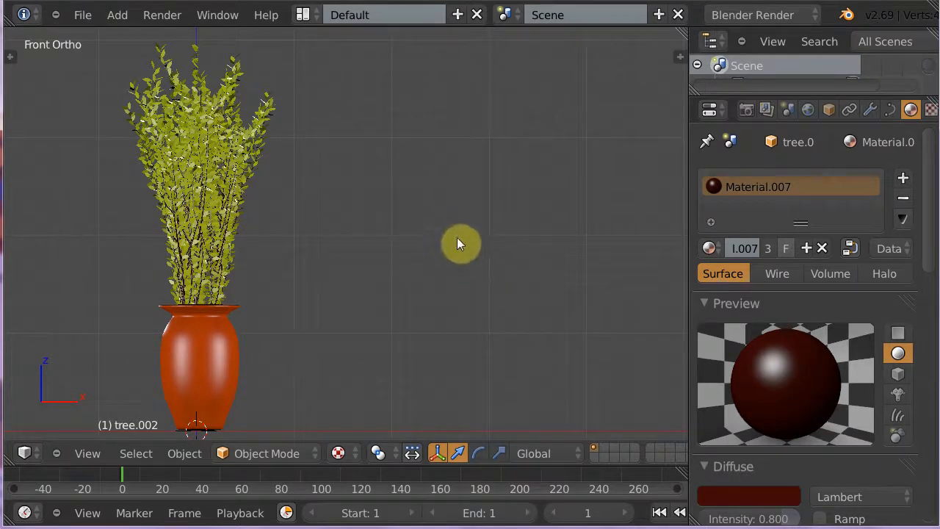
key("shift+a")
mouse_move(445, 236)
left_click(517, 231)
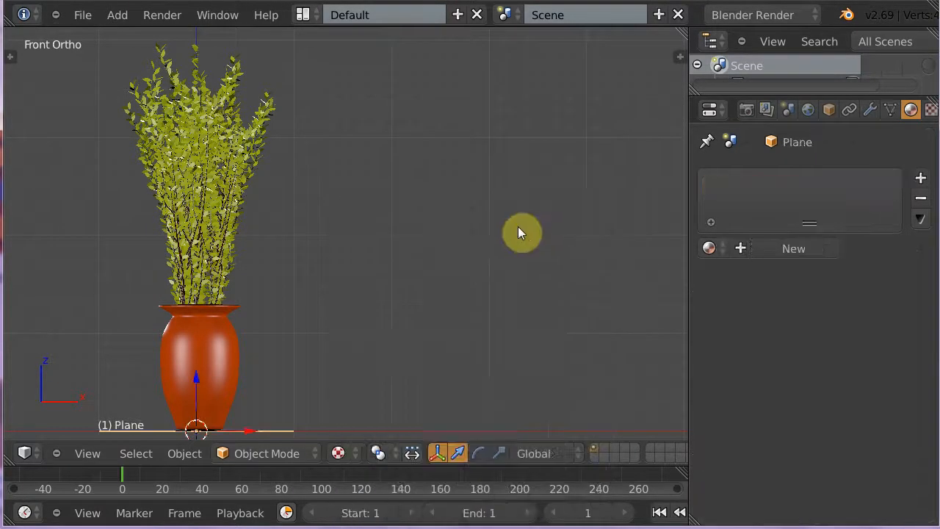
left_click_drag(252, 430, 387, 427)
left_click(468, 392)
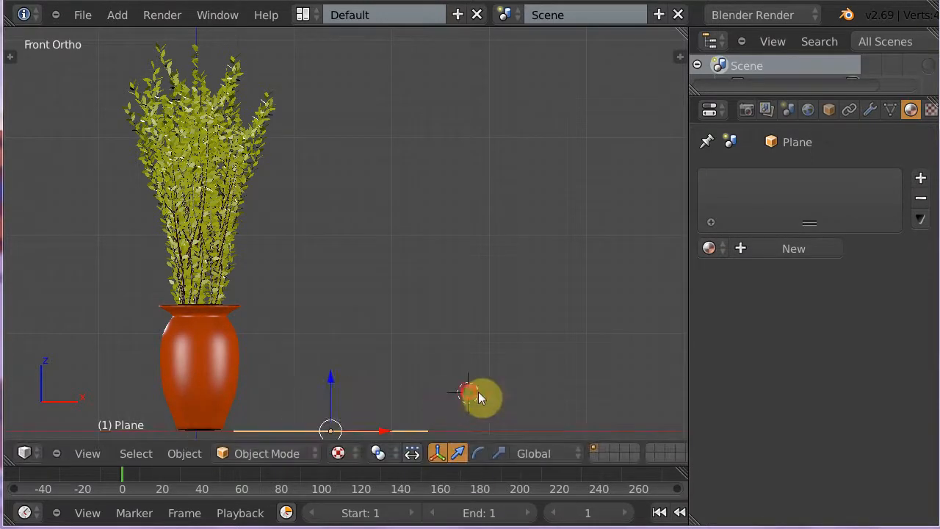
left_click_drag(331, 404, 514, 281)
Step: Rotate the plane 90 degrees about the X axis and scale it down to about 0.16 of its size
type("r")
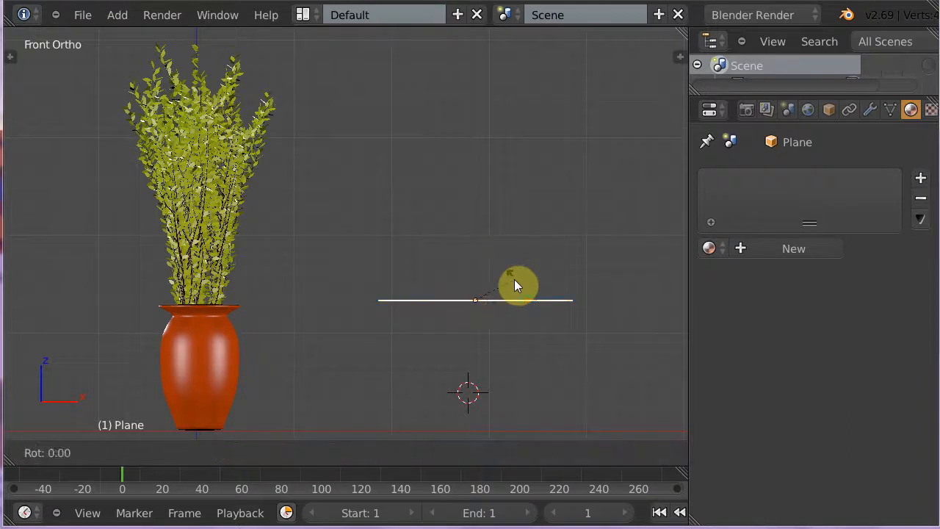
type("90x")
key("Return")
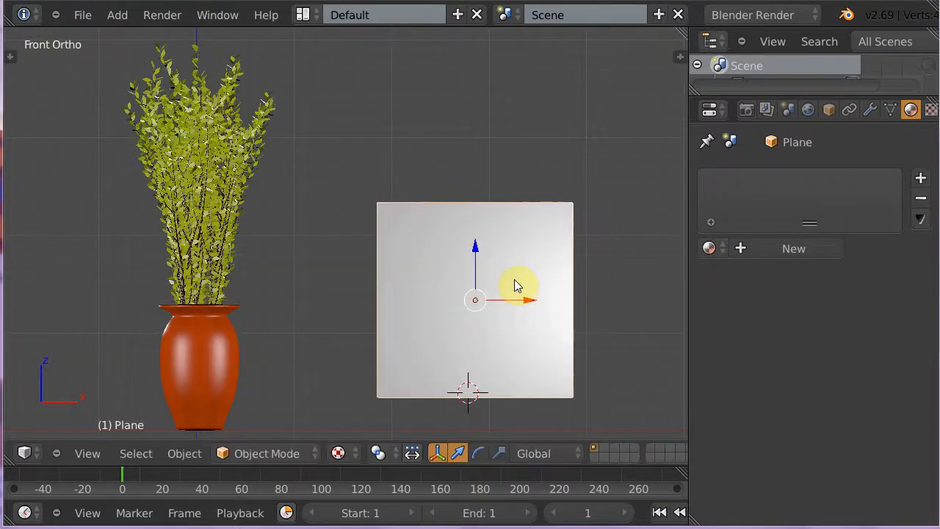
key("s")
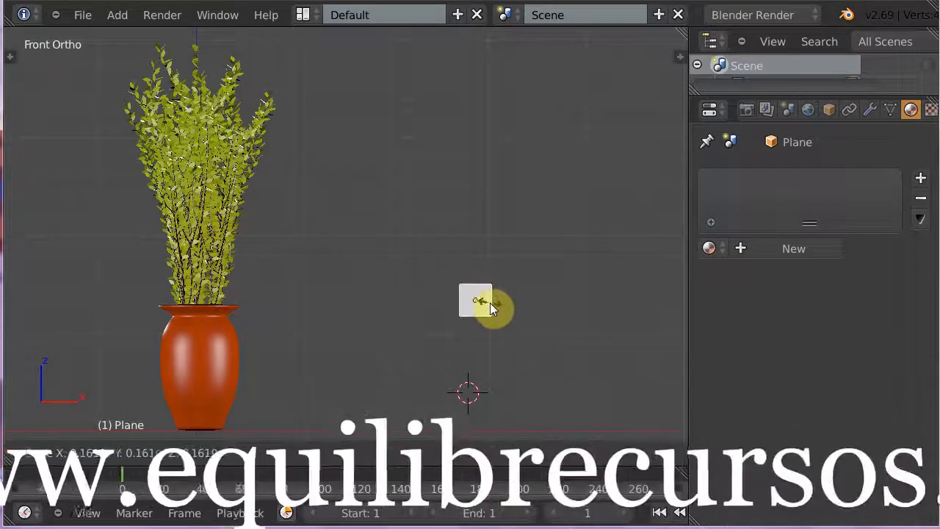
left_click(490, 302)
Step: Add a Subdivision Surface modifier to the plane and set its View subdivisions to 2
left_click(872, 110)
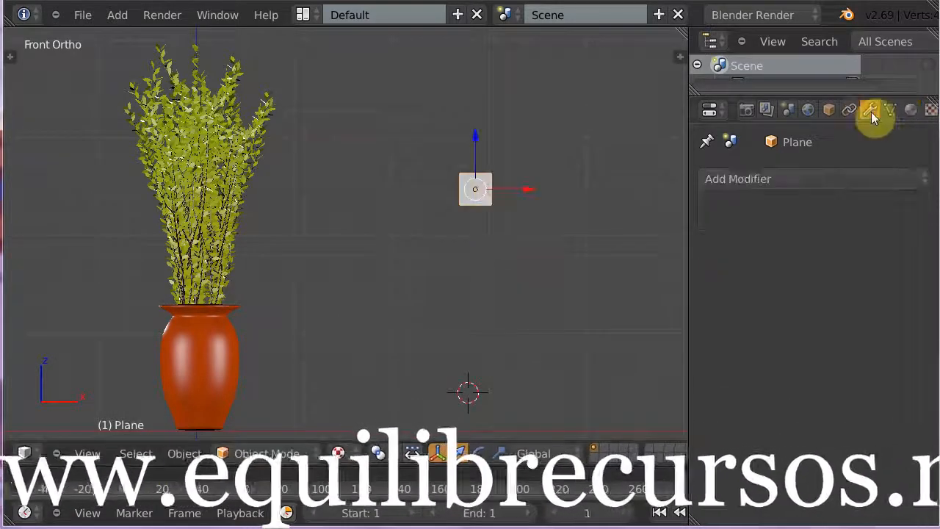
left_click(800, 176)
mouse_move(356, 517)
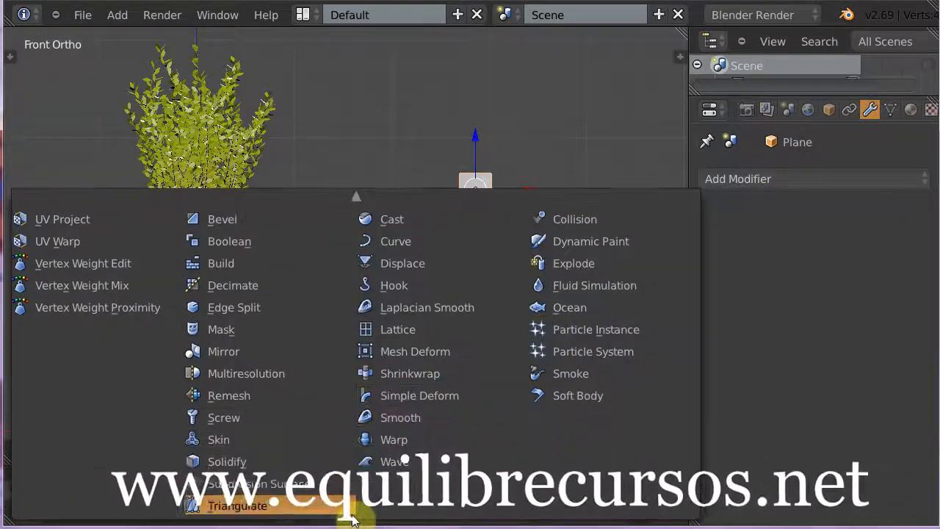
left_click(256, 490)
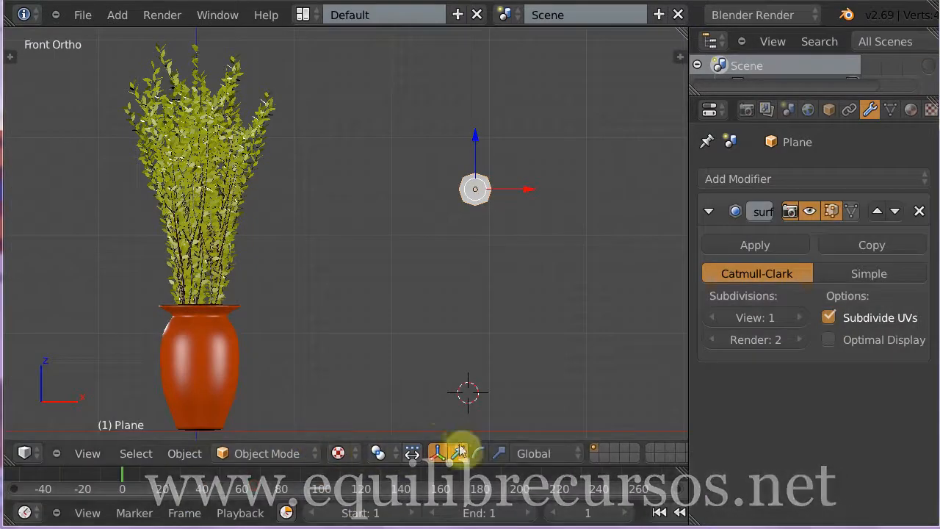
left_click(800, 318)
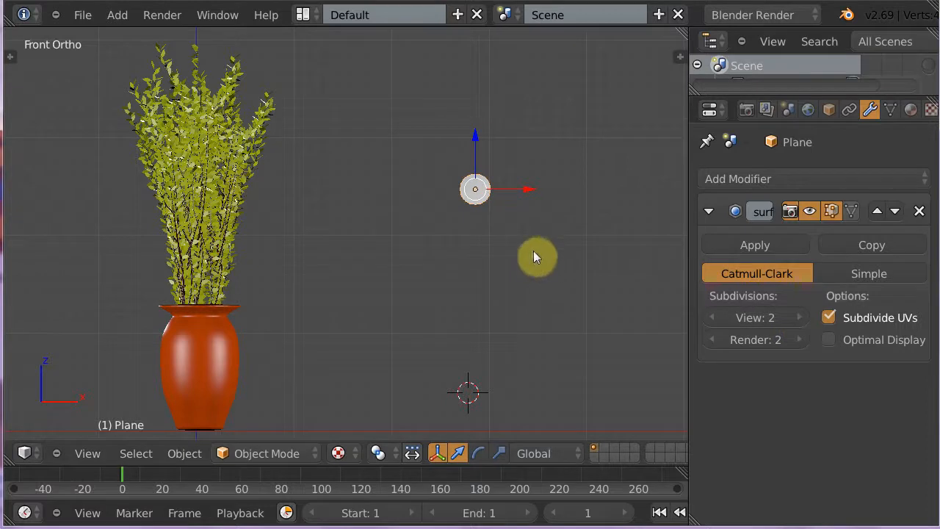
Step: Narrow the rounded plane along the X axis to about 0.52 of its width
key("s")
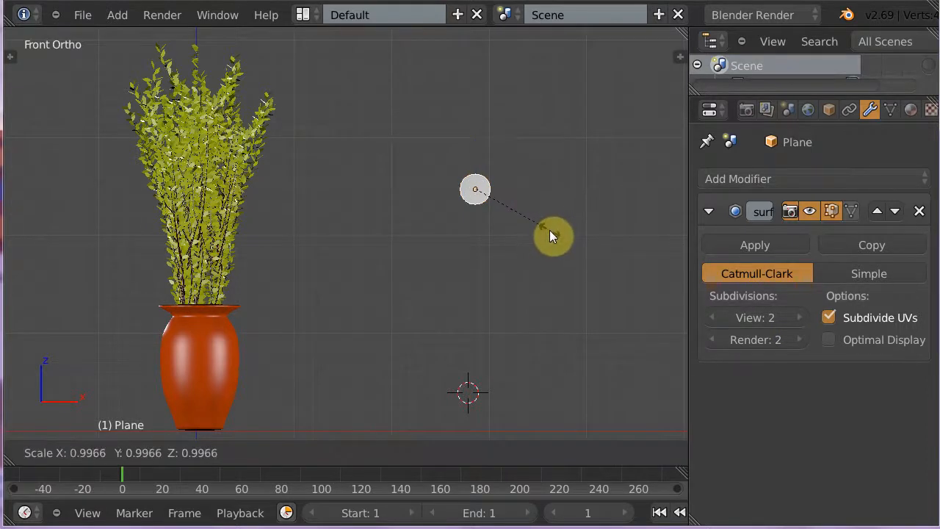
key("x")
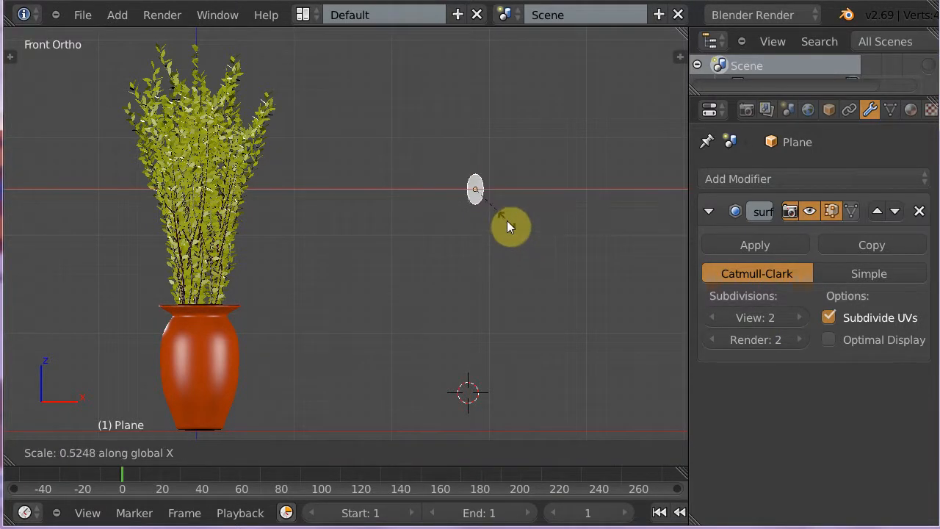
left_click(507, 221)
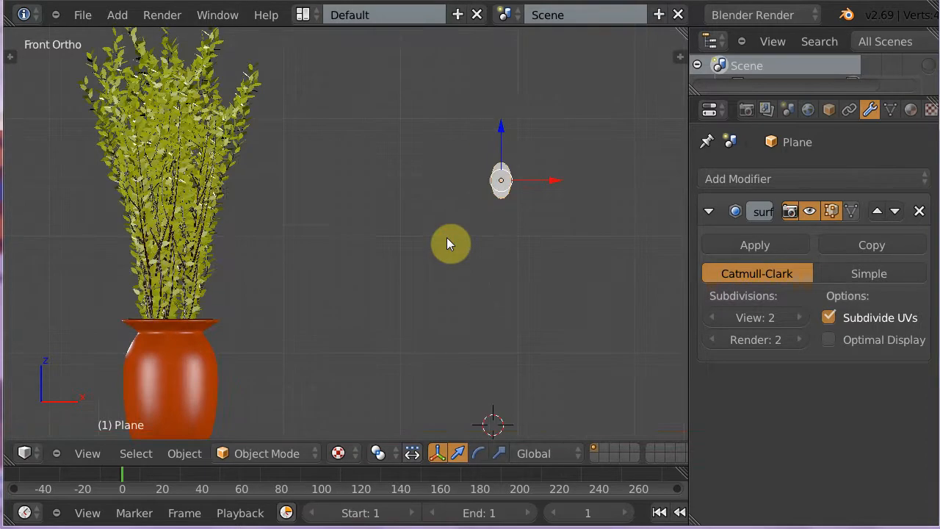
Step: Set the pivot point to 3D Cursor and place the cursor at the lower end of the oval plane
scroll(447, 237, "up", 3)
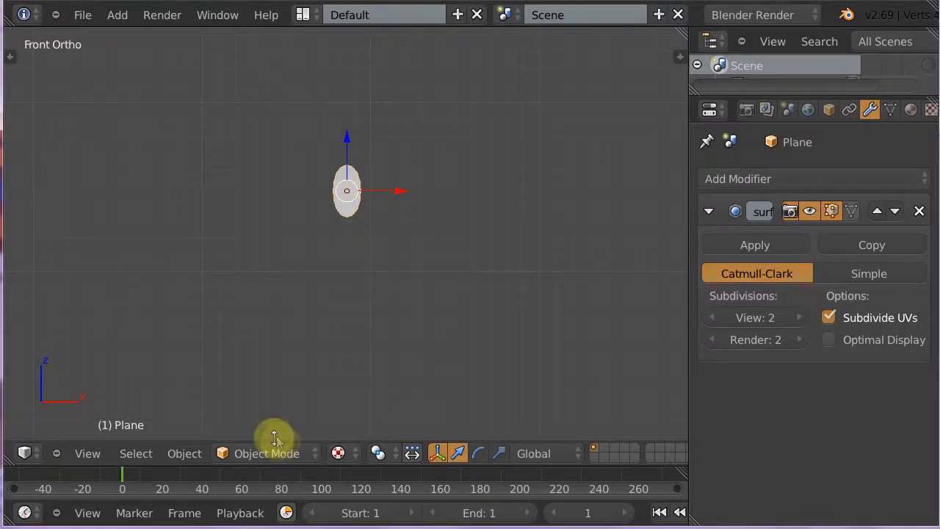
left_click(377, 456)
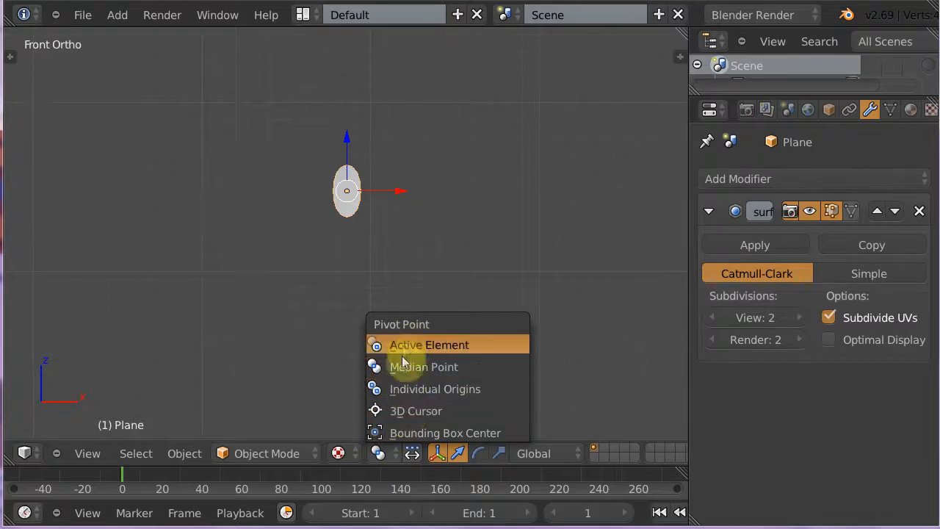
left_click(399, 412)
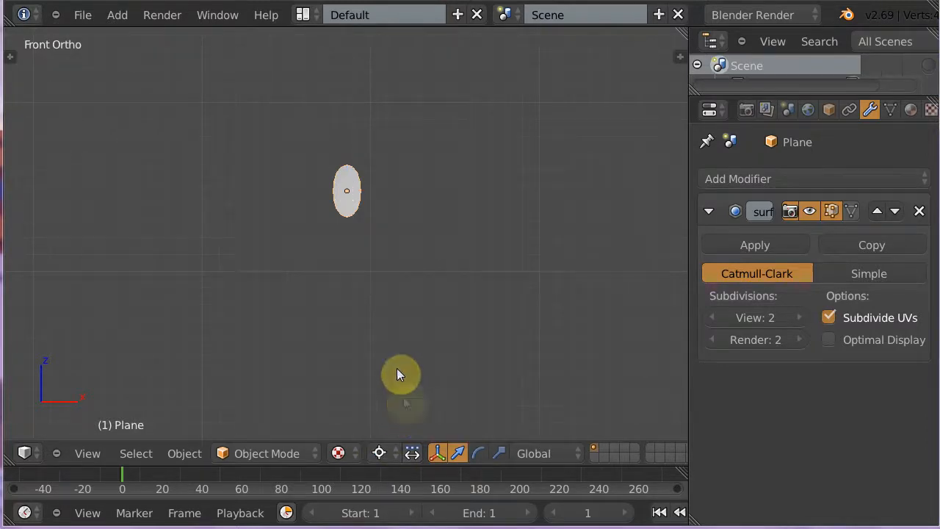
left_click(347, 219)
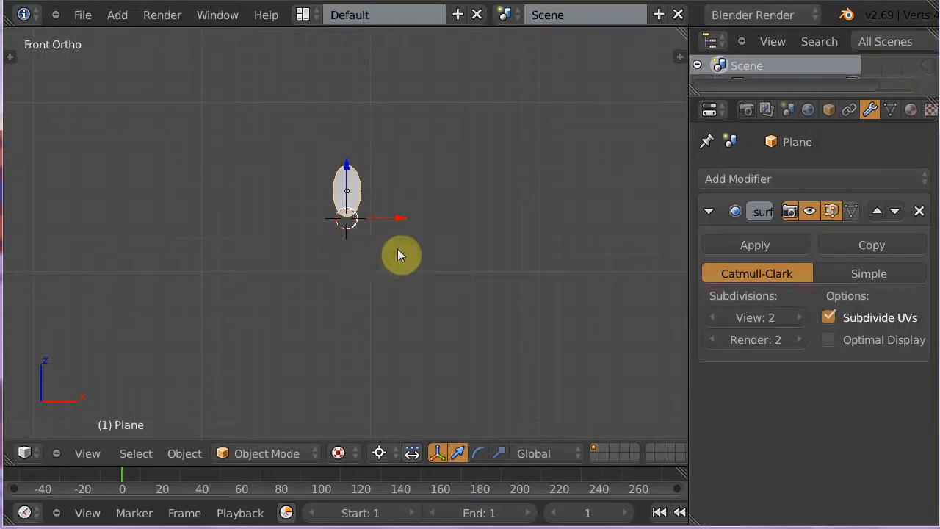
Step: In Edit Mode, snap the 3D cursor to the selected oval, and reposition it at the oval's lower end to align its depth
key("Tab")
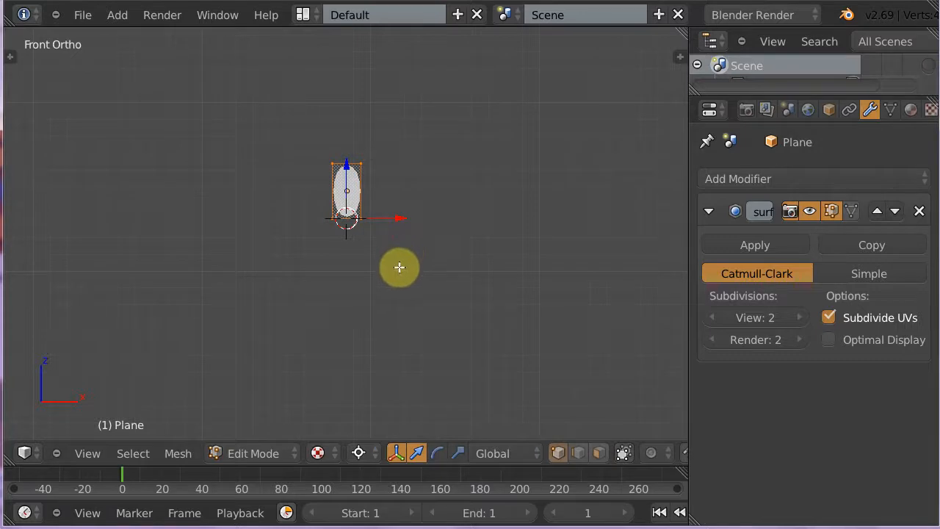
key("shift+s")
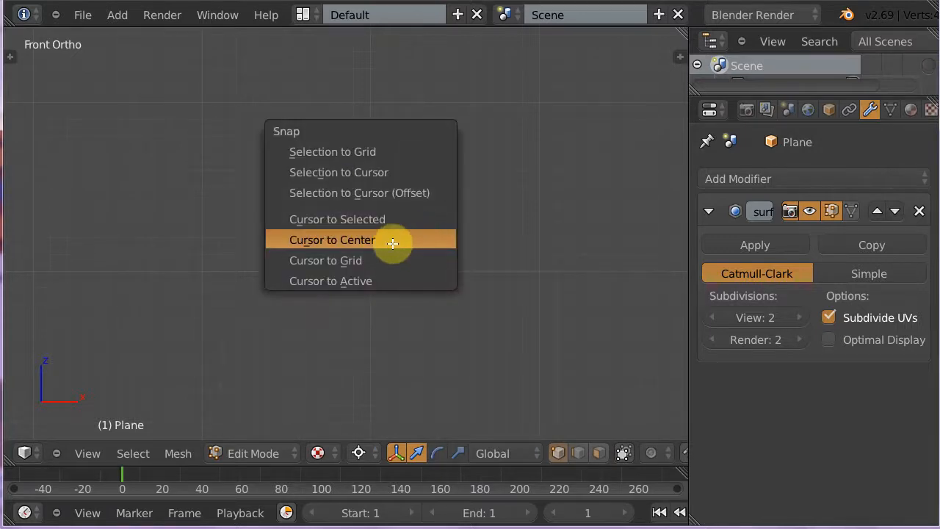
left_click(376, 219)
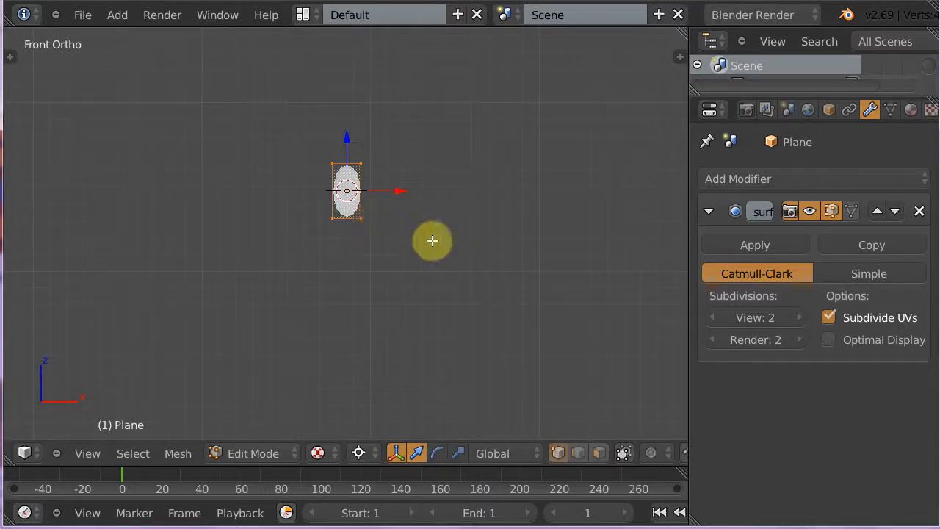
middle_click_drag(409, 258, 348, 297)
left_click(347, 216)
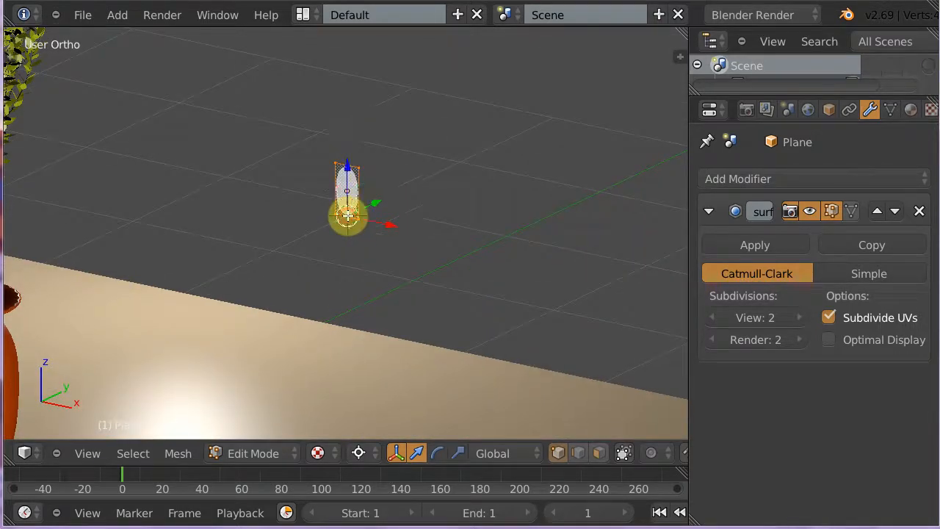
key("KP_1")
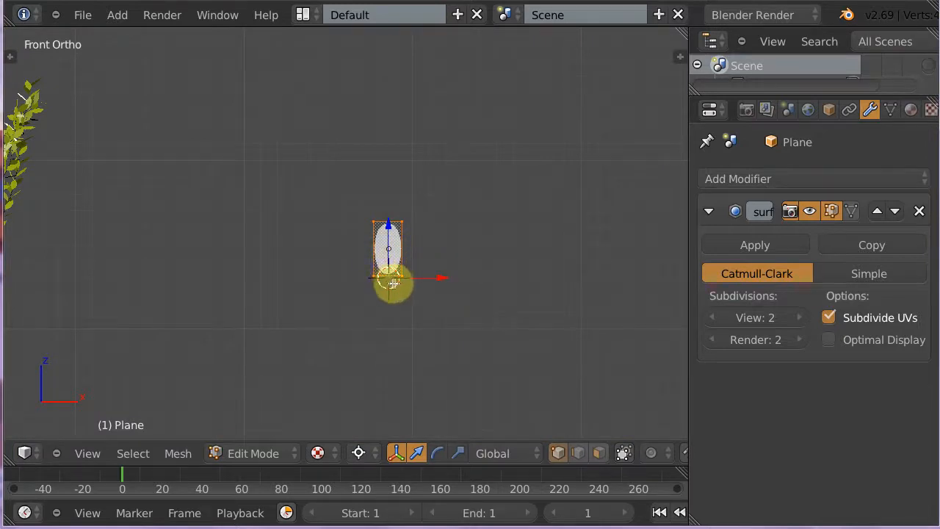
left_click(358, 453)
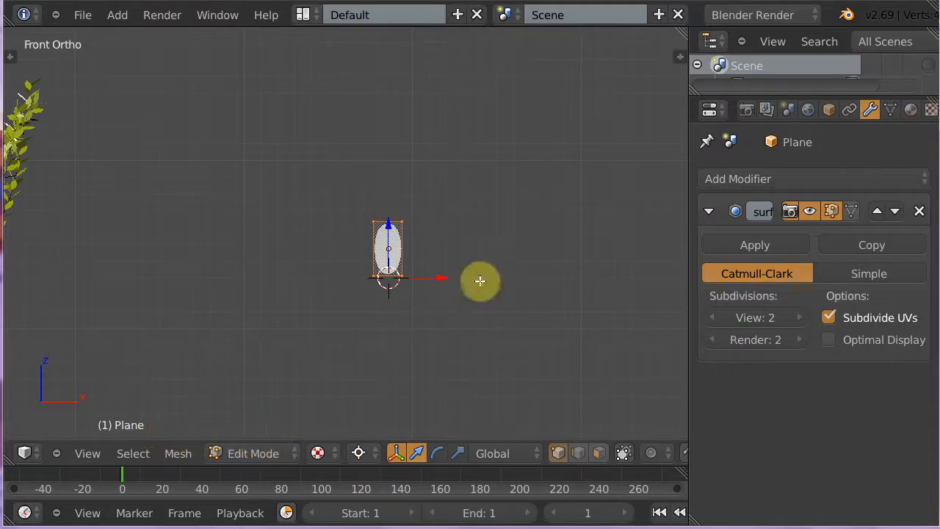
Step: Duplicate the petal twice, rotating the copies clockwise around the 3D cursor, one toward +X and tilted slightly upward, the other straight down
key("g")
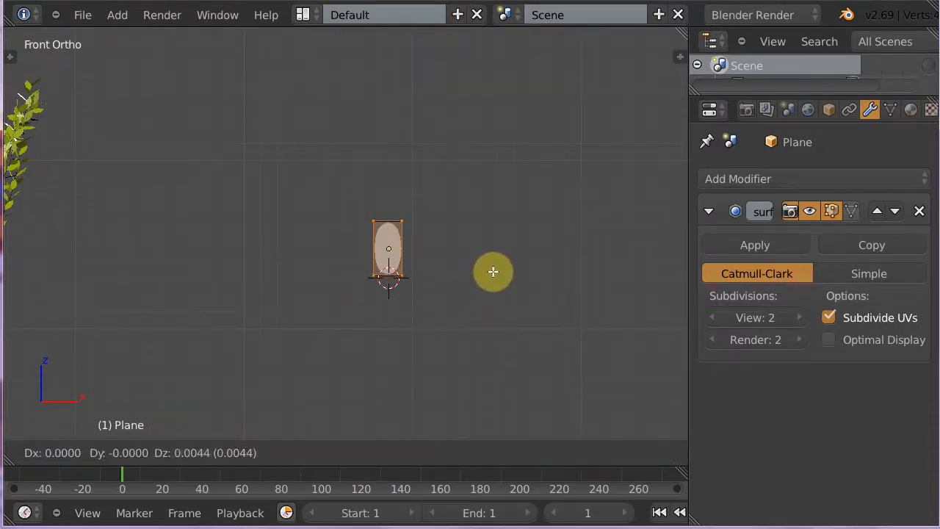
key("r")
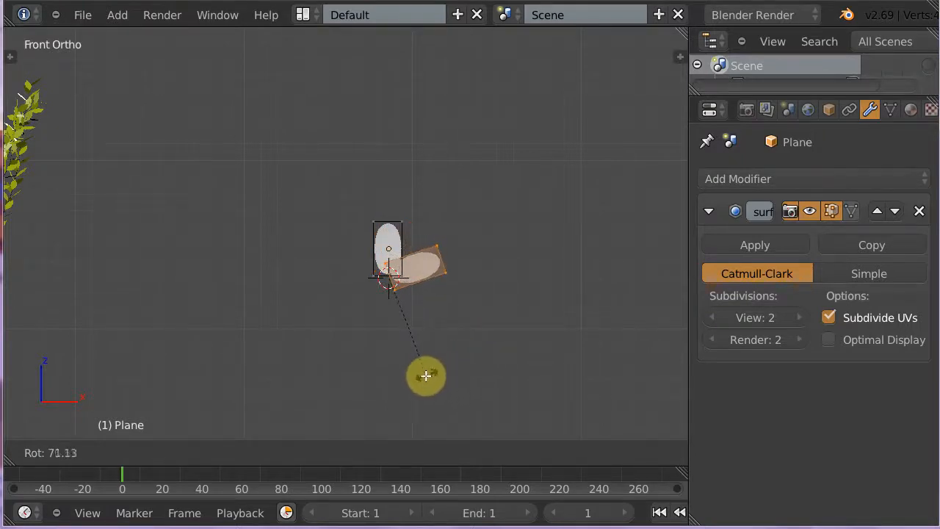
left_click(419, 379)
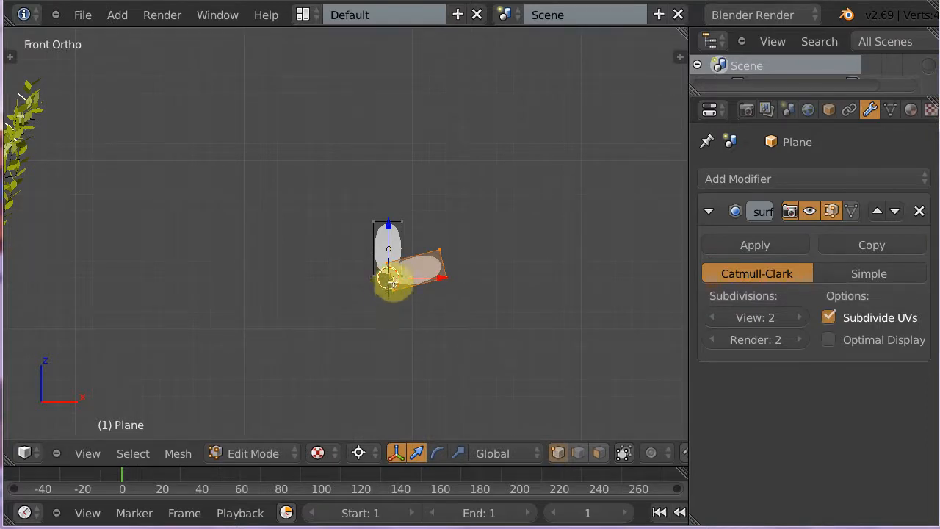
key("g")
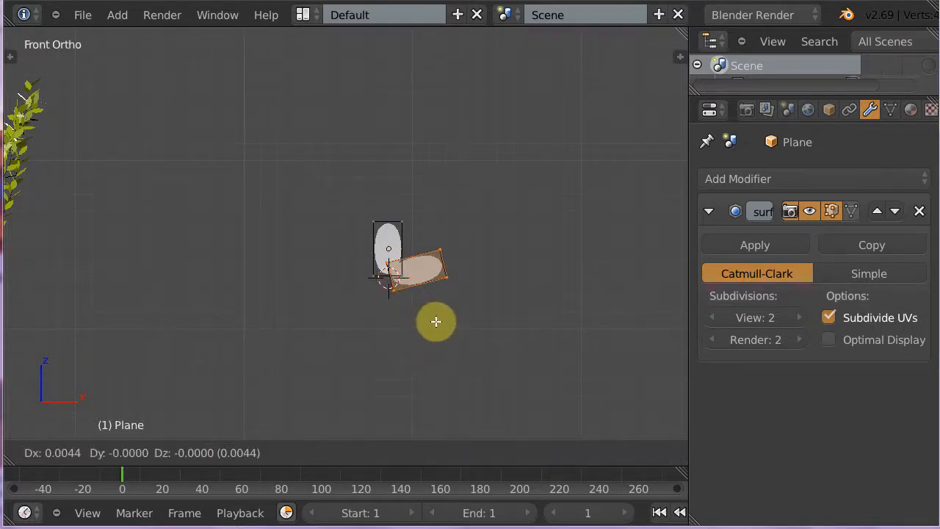
key("r")
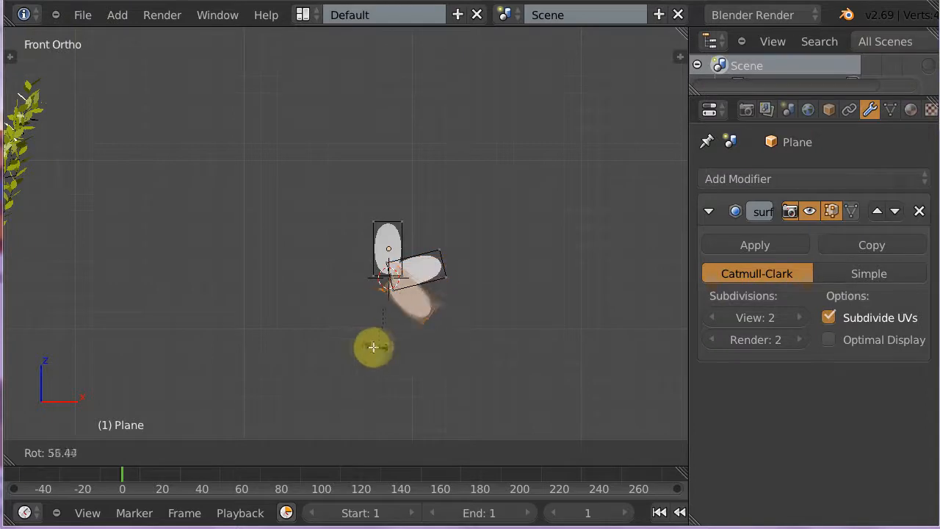
left_click(348, 306)
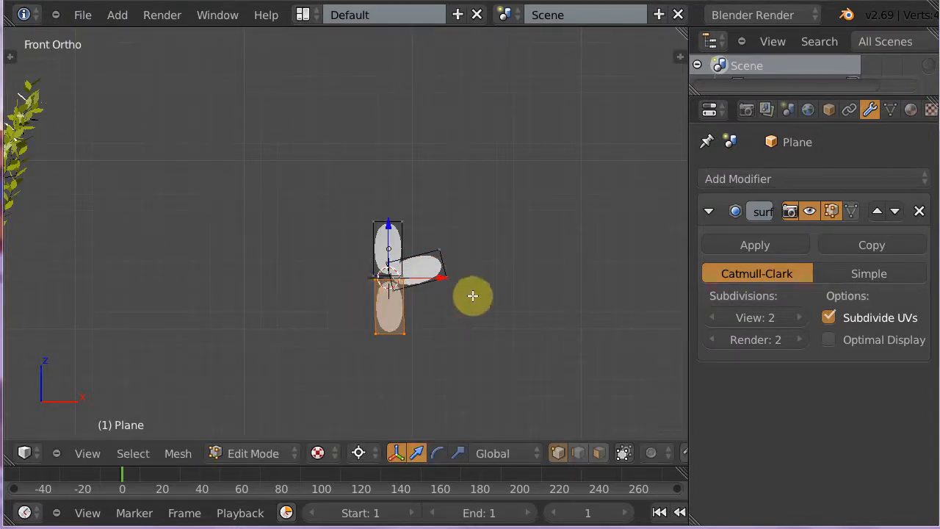
Step: Duplicate the downward petal and rotate the copy about 92 degrees around the 3D cursor to the -X side
key("g")
key("r")
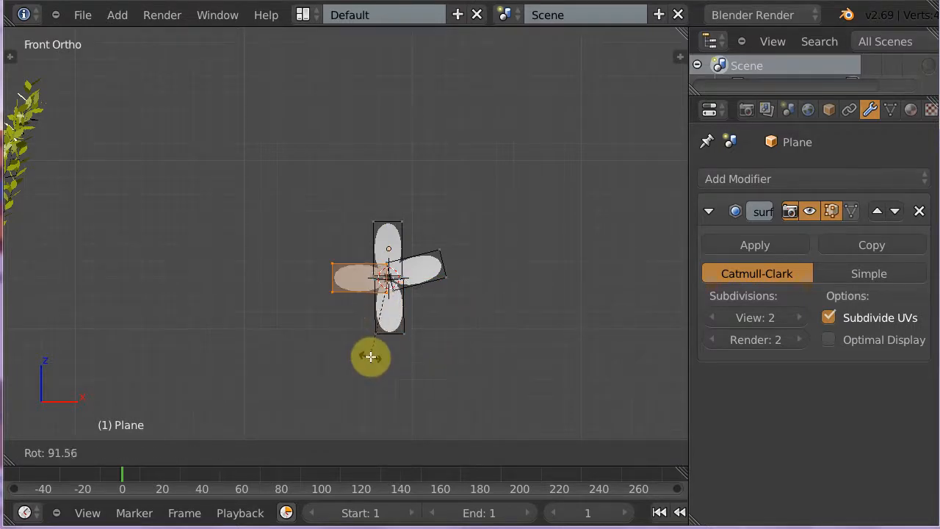
left_click(371, 357)
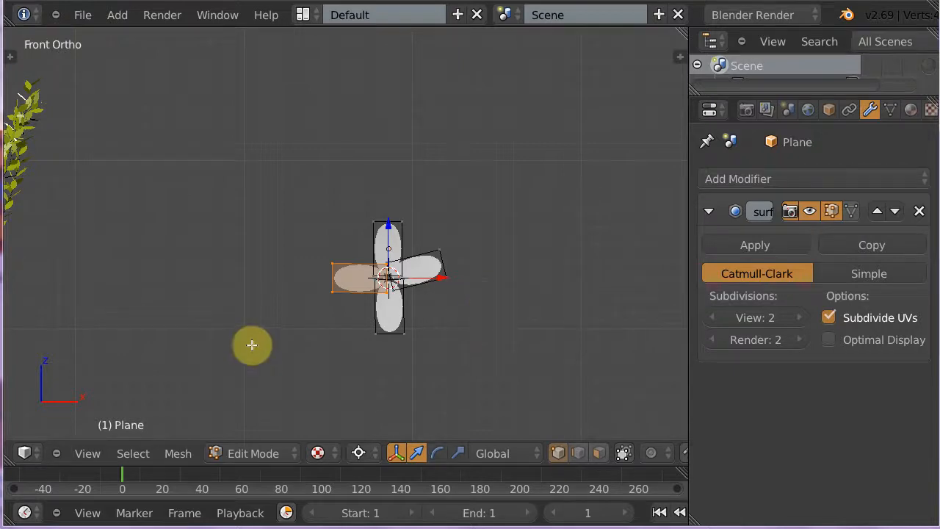
Step: Return to Object Mode and apply the four-petal flower's Subdivision Surface modifier
key("Tab")
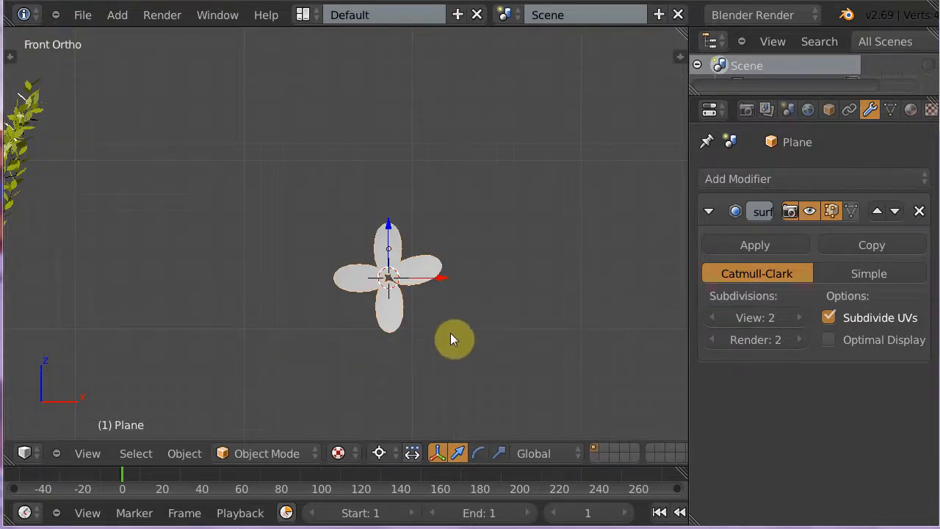
scroll(443, 311, "up", 2)
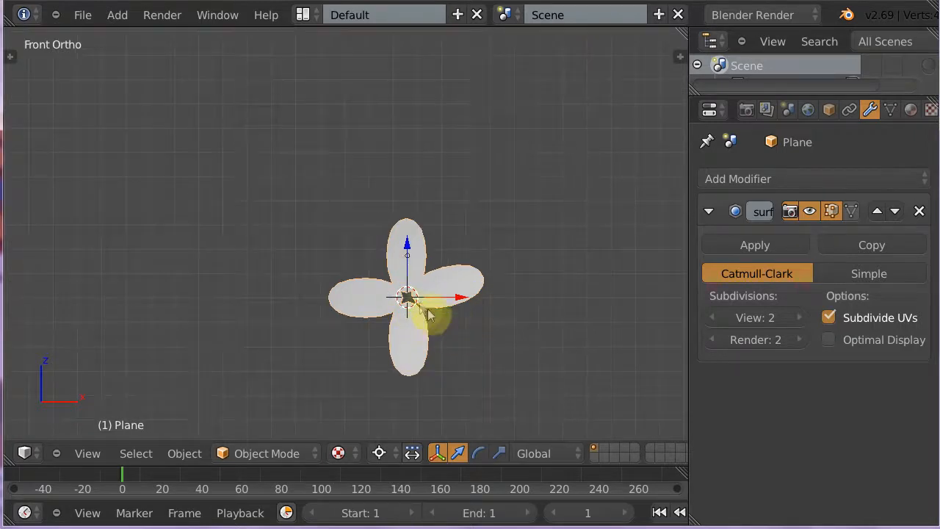
left_click(761, 246)
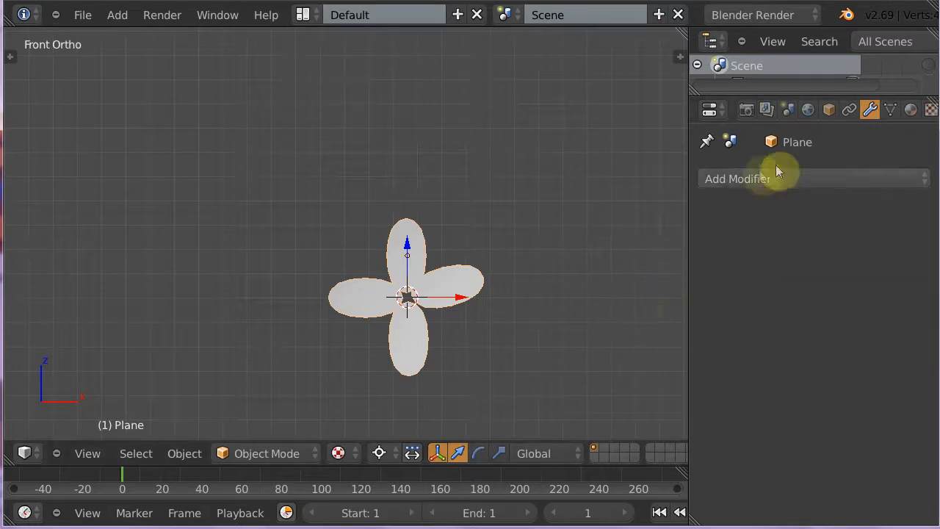
Step: In Edit Mode, select only the vertices at the flower's centre and enable proportional editing
key("Tab")
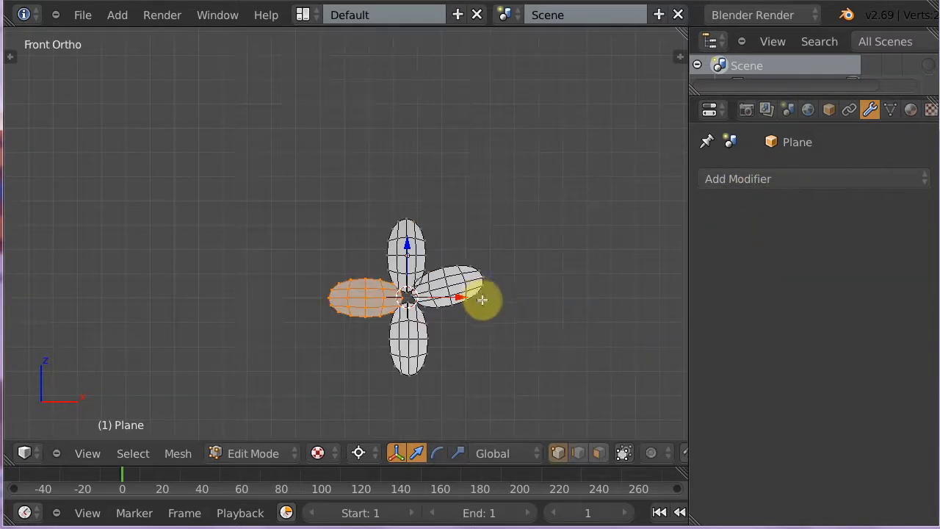
key("a")
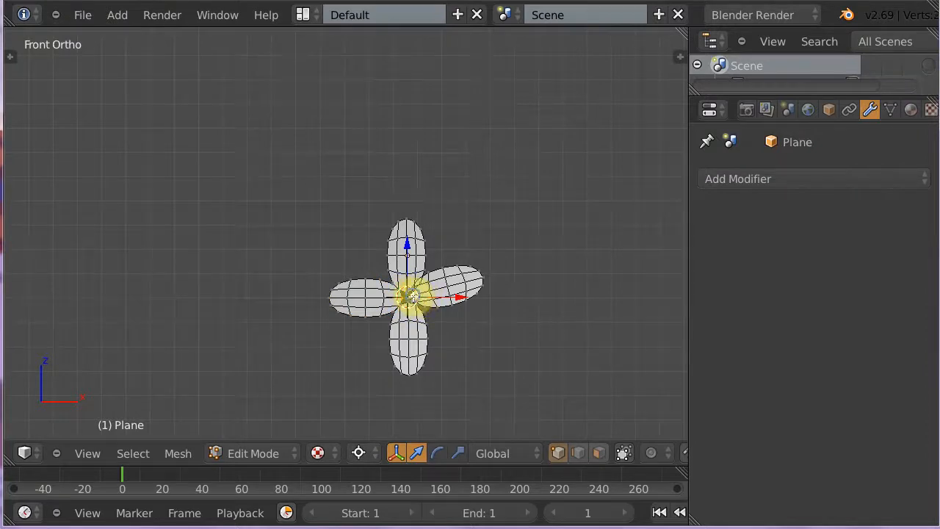
key("KP_7")
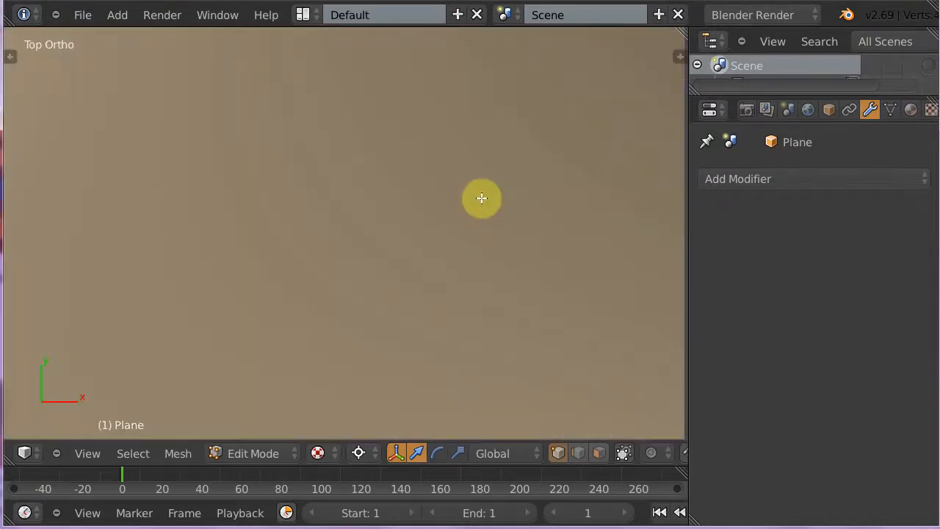
middle_click_drag(448, 366, 450, 387)
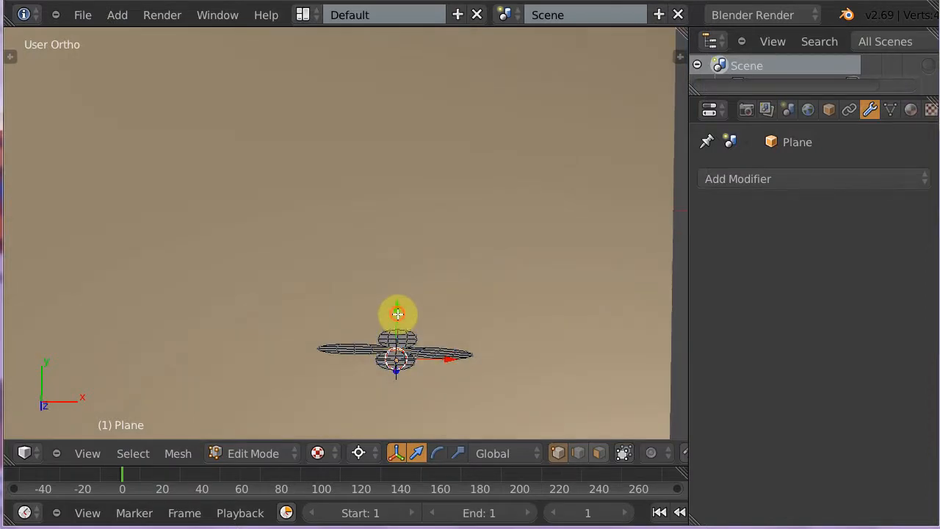
left_click_drag(397, 314, 397, 321)
left_click(652, 454)
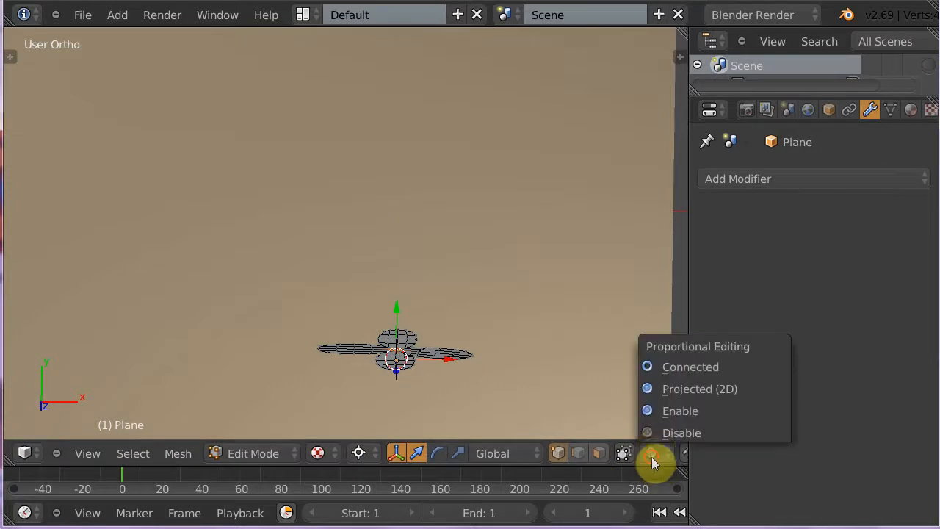
left_click(666, 412)
Step: Pull the centre vertices along negative Y with the proportional size reduced to about 0.2, giving the petals a curve
left_click_drag(398, 316, 398, 318)
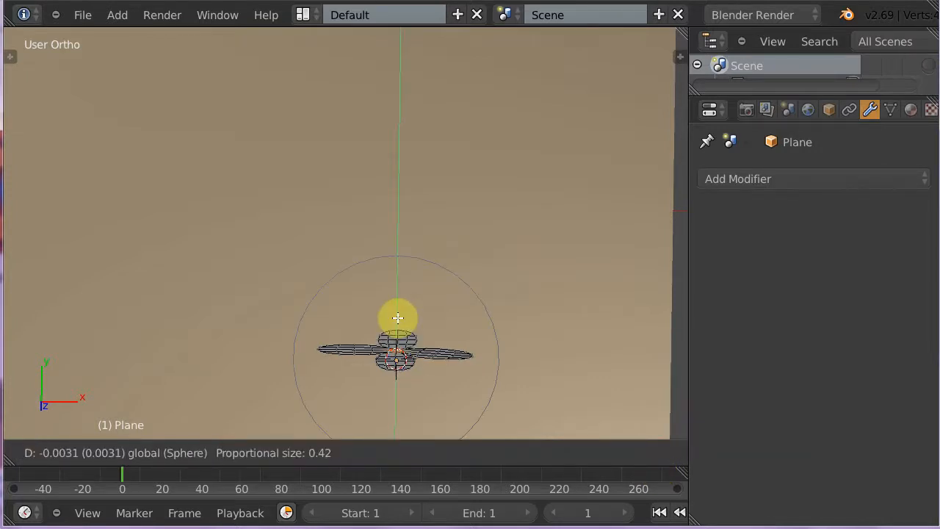
scroll(398, 318, "up", 8)
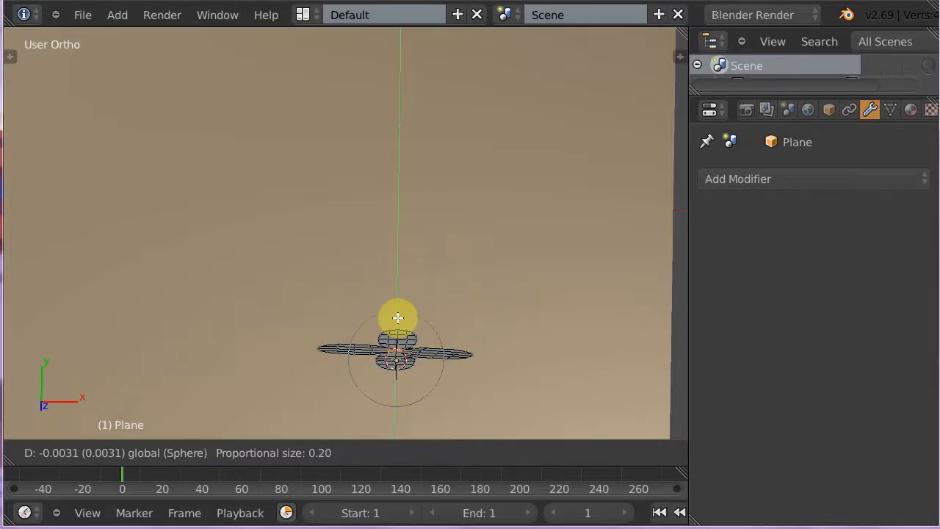
scroll(398, 318, "up", 2)
left_click_drag(397, 317, 398, 328)
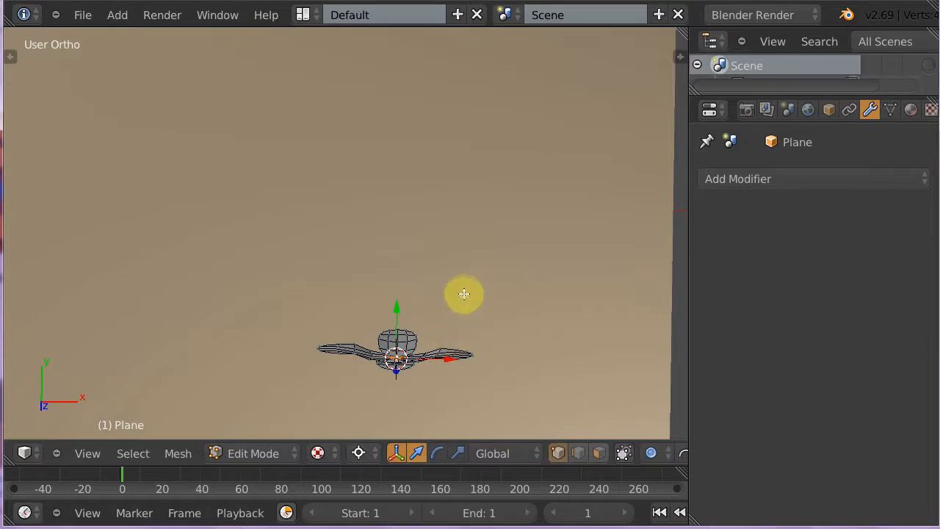
Step: Select the whole flower mesh, extrude it along its normal by about 0.04, and return to Object Mode
middle_click_drag(466, 336, 477, 273, "shift")
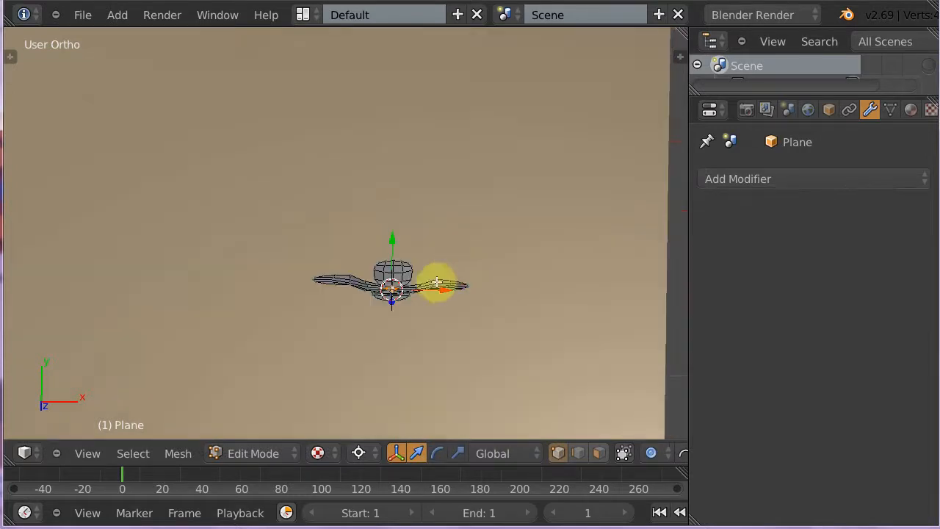
key("Tab")
key("Tab")
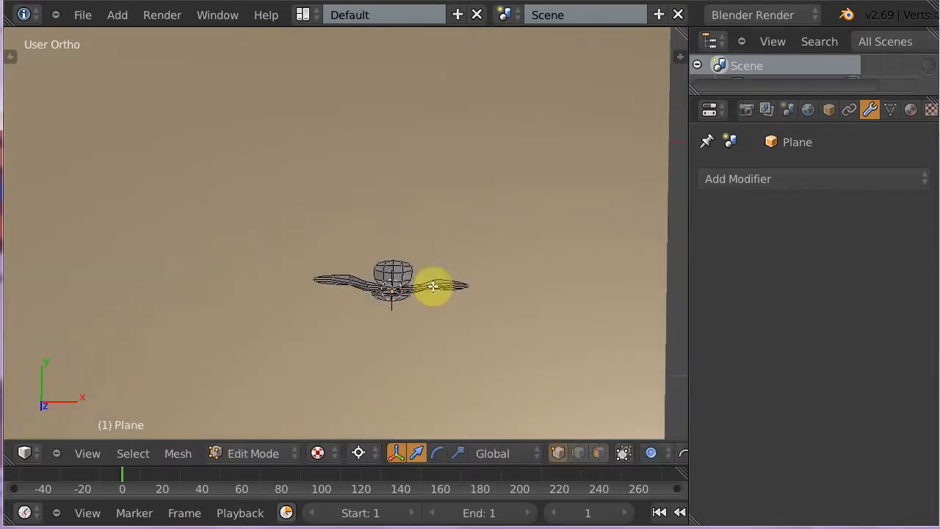
key("a")
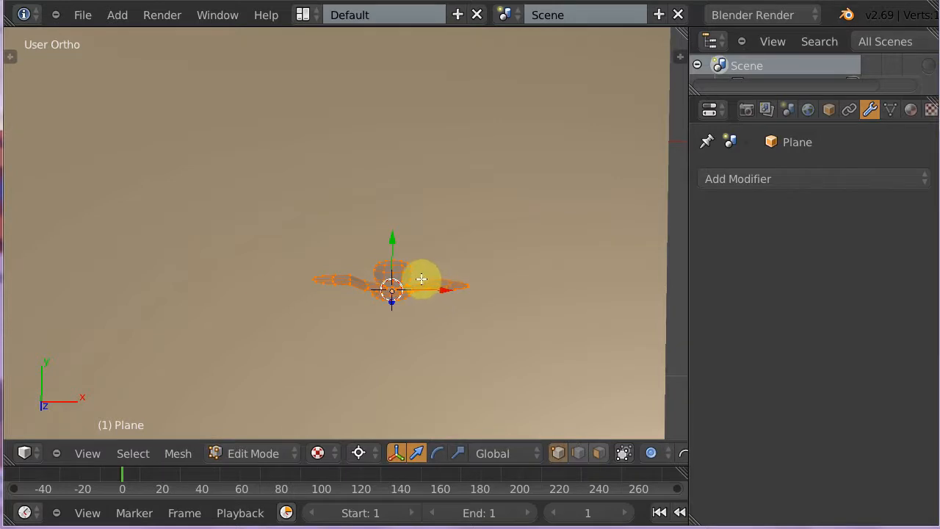
key("e")
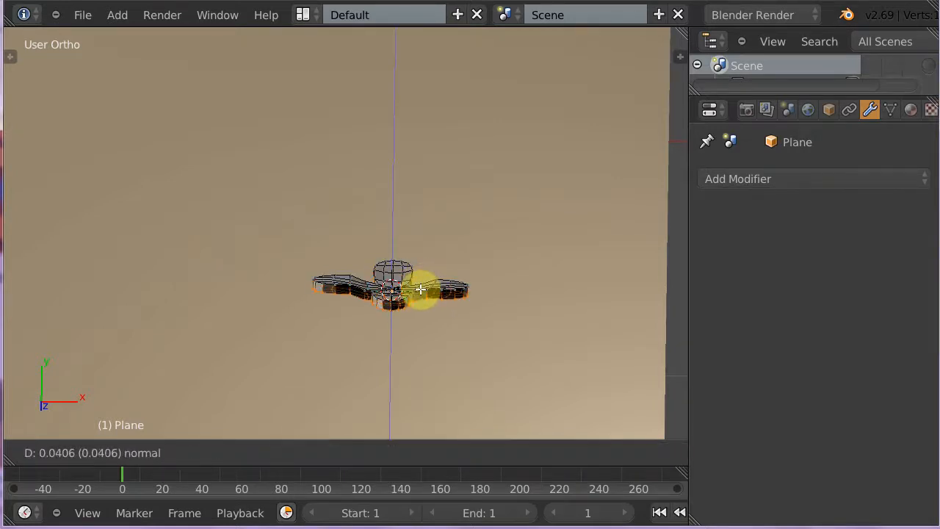
left_click(420, 291)
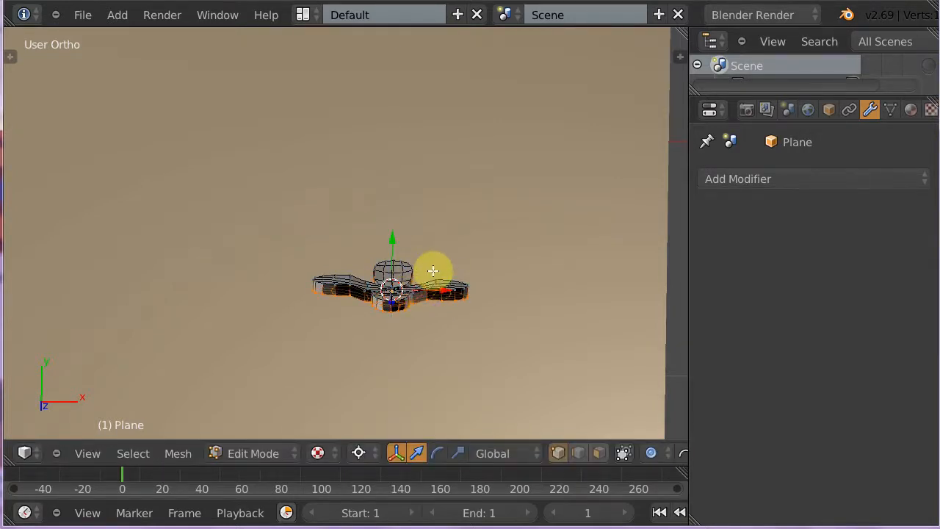
key("Tab")
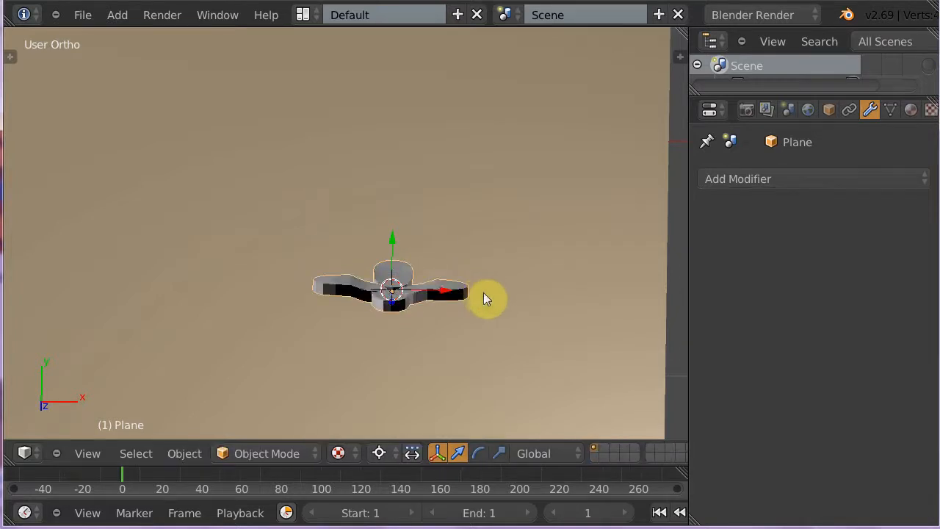
Step: Give the four-petal flower a new material with a blue diffuse colour
key("KP_1")
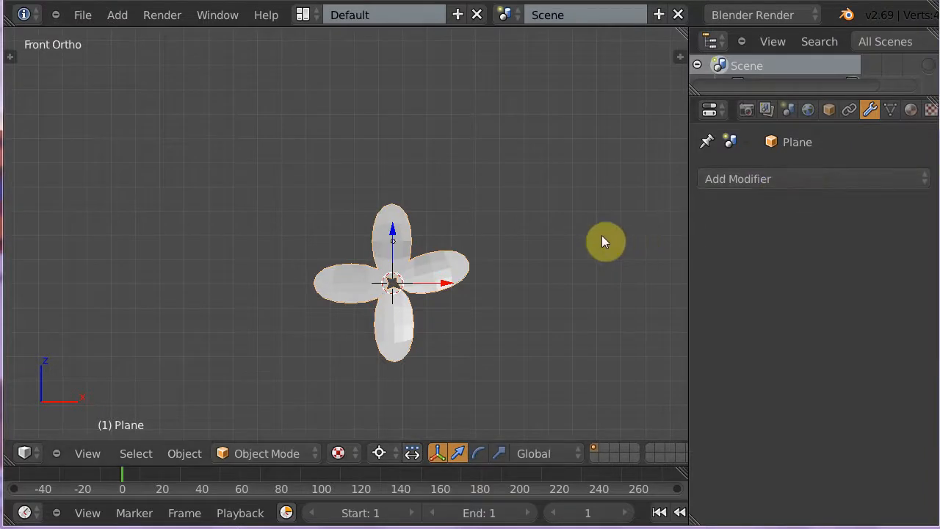
left_click(910, 111)
left_click(794, 248)
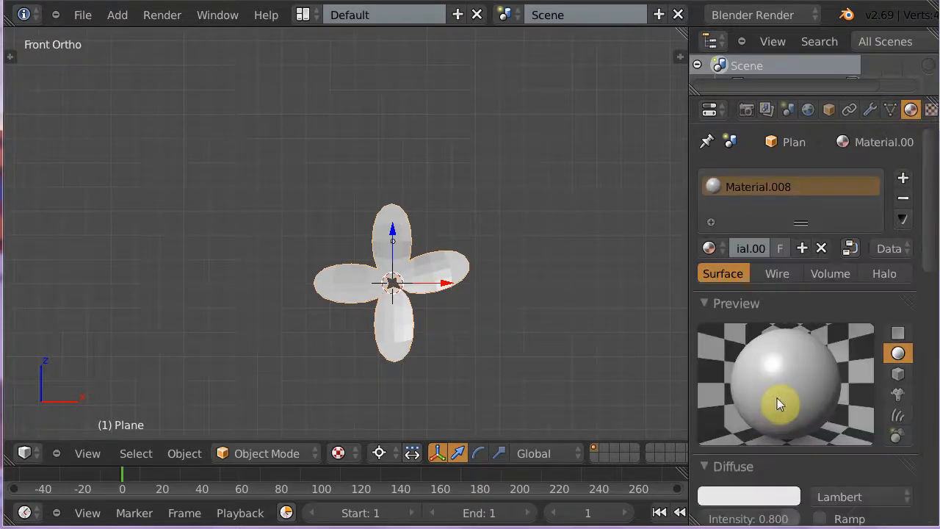
left_click(748, 496)
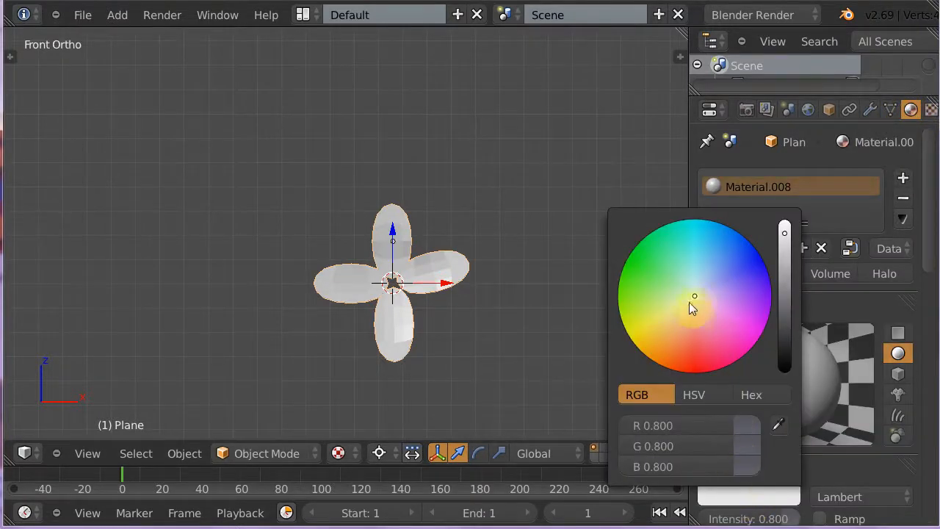
left_click_drag(696, 297, 761, 261)
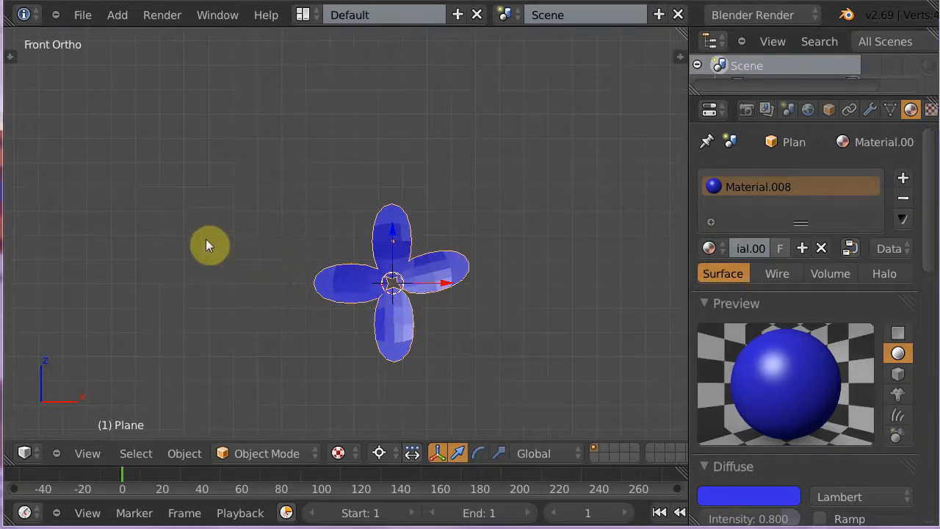
Step: Apply smooth shading to the blue flower
key("t")
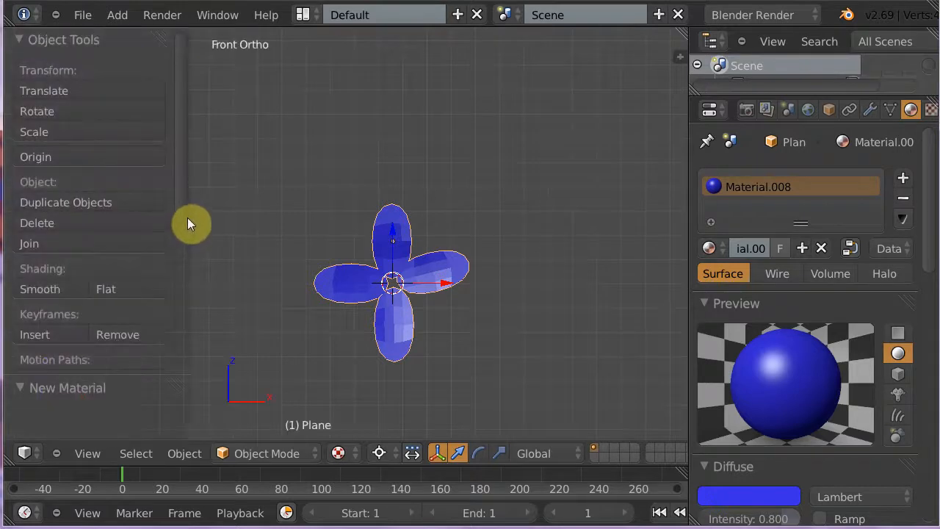
left_click(47, 288)
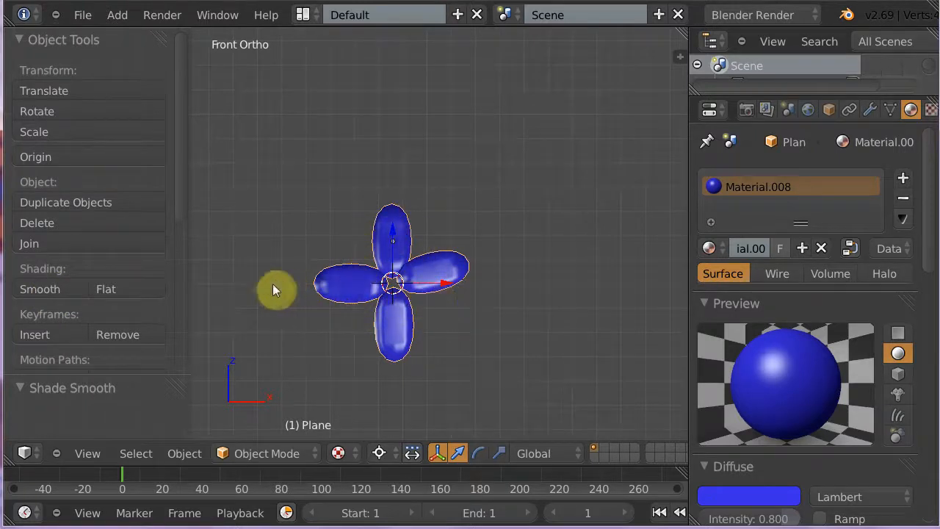
key("t")
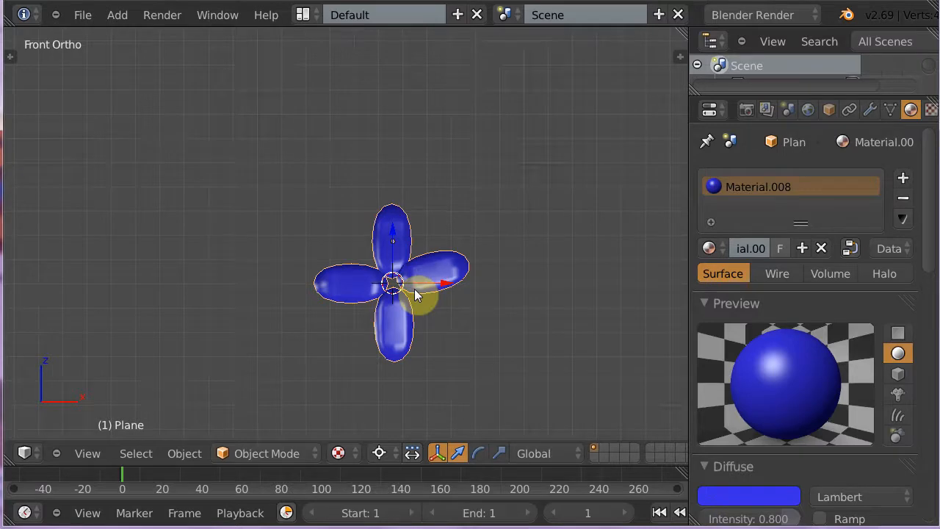
Step: Move the blue flower along the X axis closer to the vase plant, keeping its height
scroll(414, 291, "down", 5)
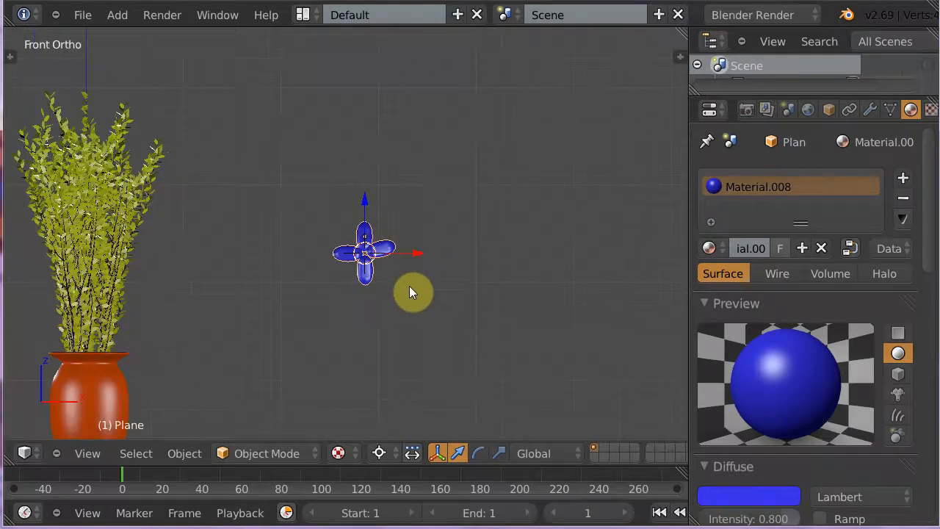
left_click(319, 309)
middle_click_drag(319, 310, 517, 309, "shift")
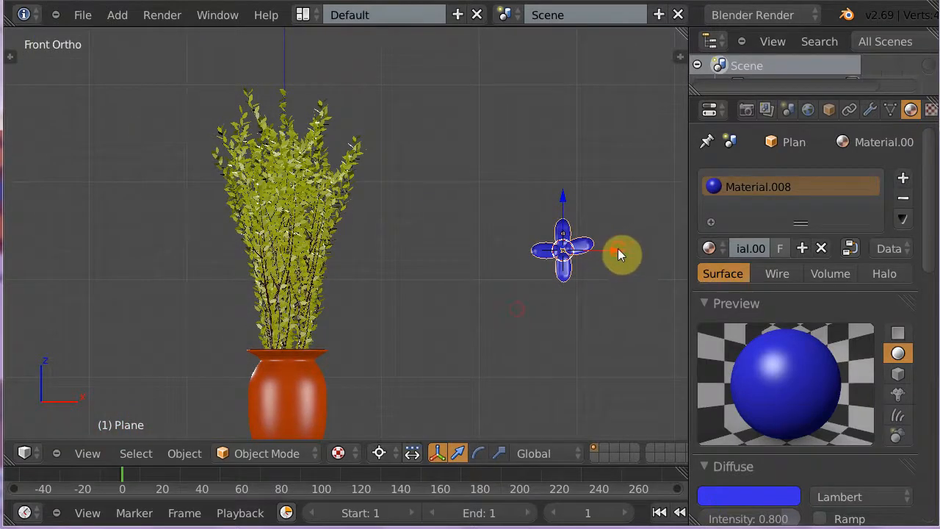
left_click_drag(618, 248, 544, 256)
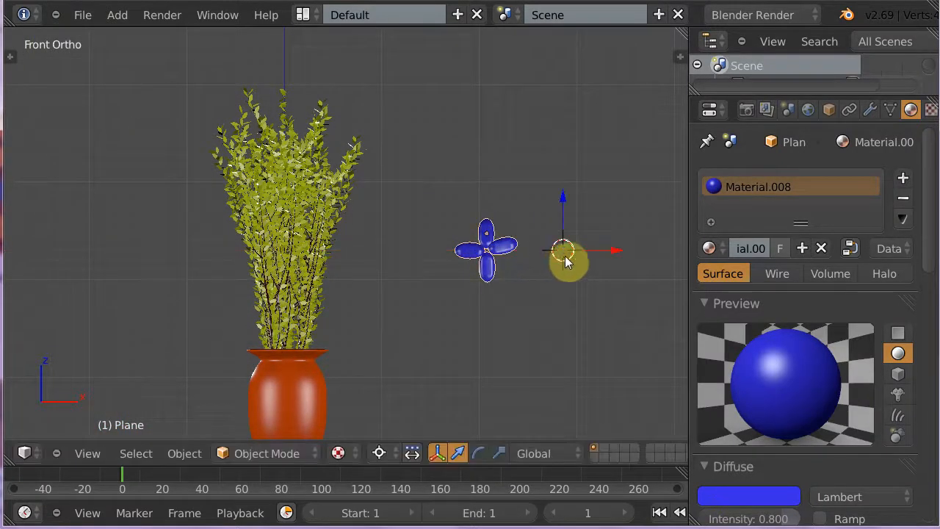
Step: Select the plant's leaves object, widen the properties area and add a new particle system to the leaves
right_click(284, 93)
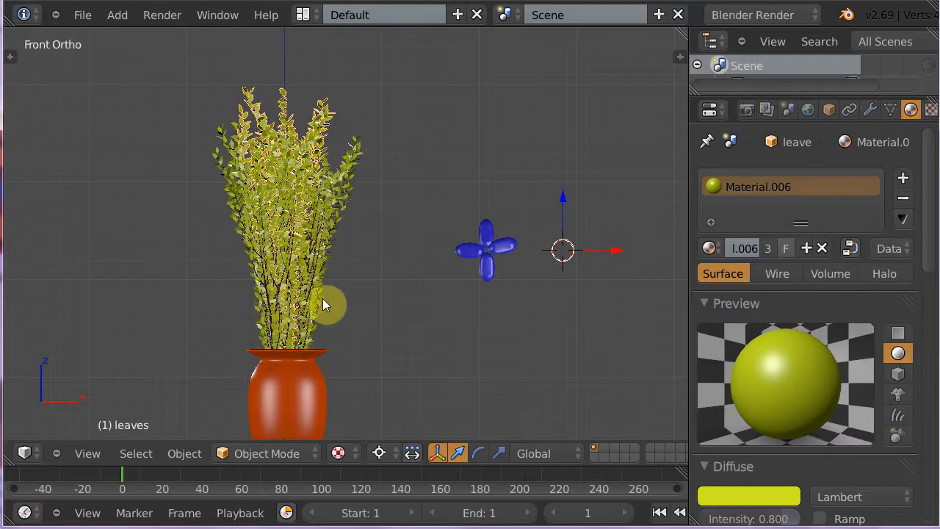
left_click_drag(689, 324, 660, 323)
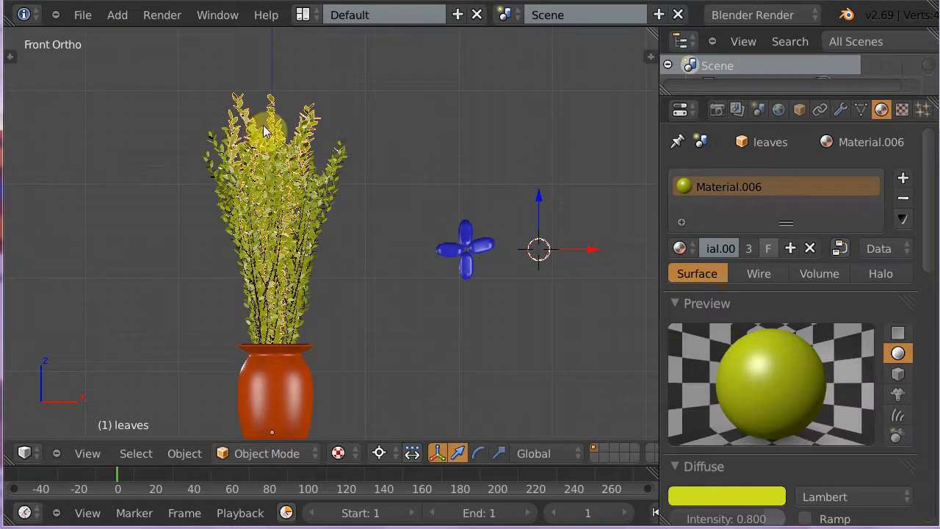
scroll(263, 125, "up", 2)
middle_click_drag(355, 231, 315, 240, "shift")
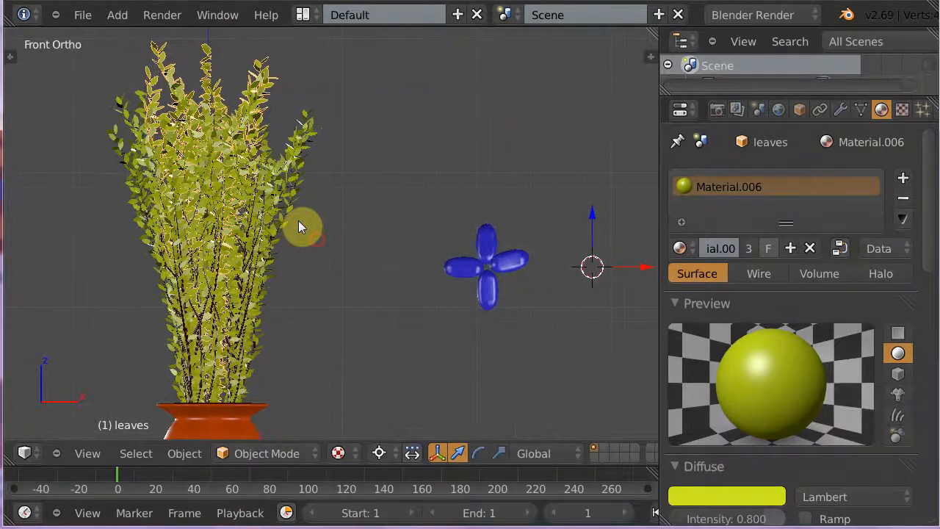
left_click(924, 110)
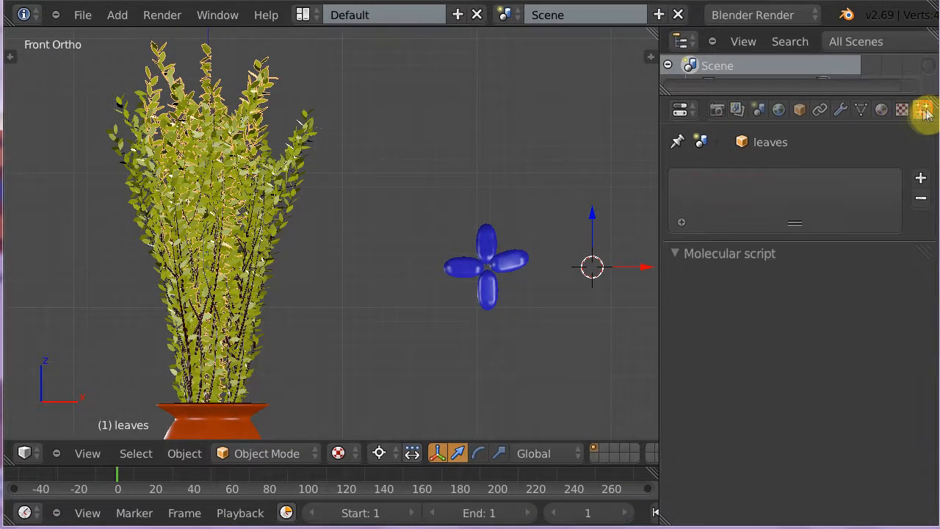
left_click(922, 181)
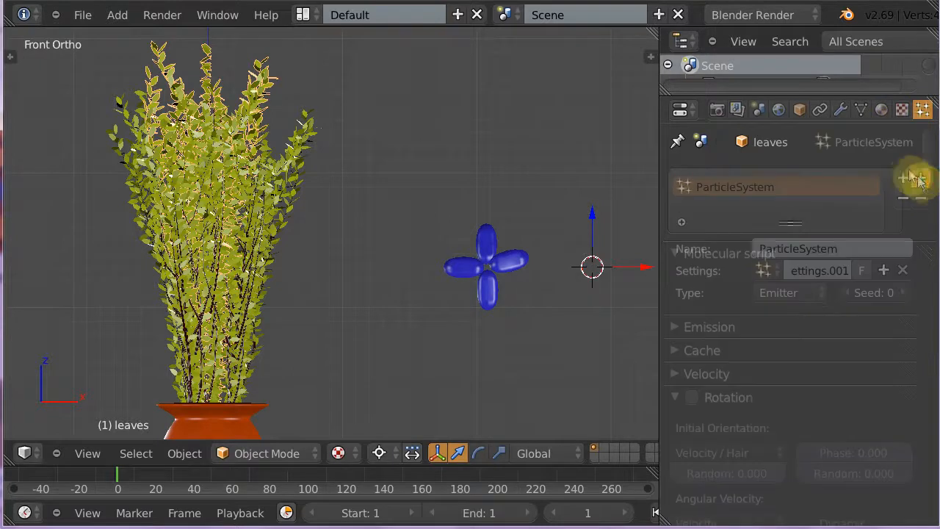
Step: Name both the leaves' new particle system and its settings "flores"
left_click(813, 252)
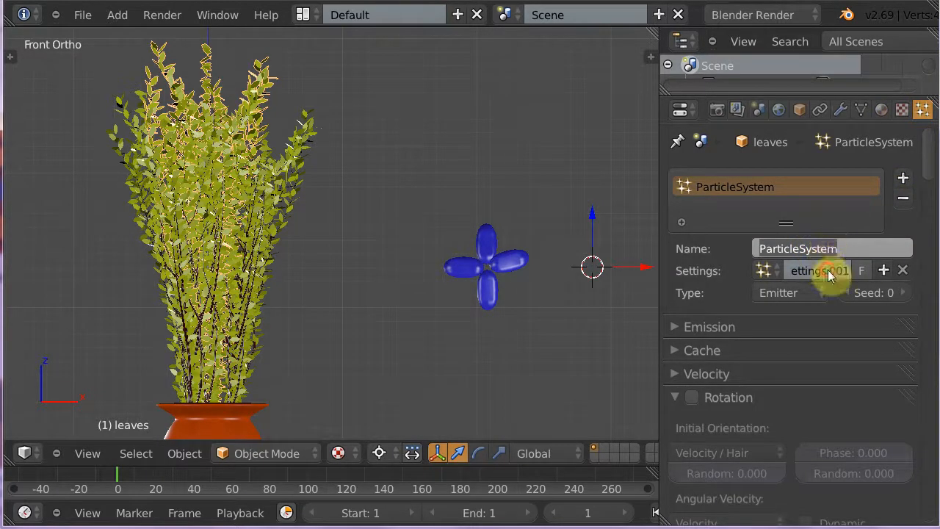
left_click(829, 271)
left_click(824, 271)
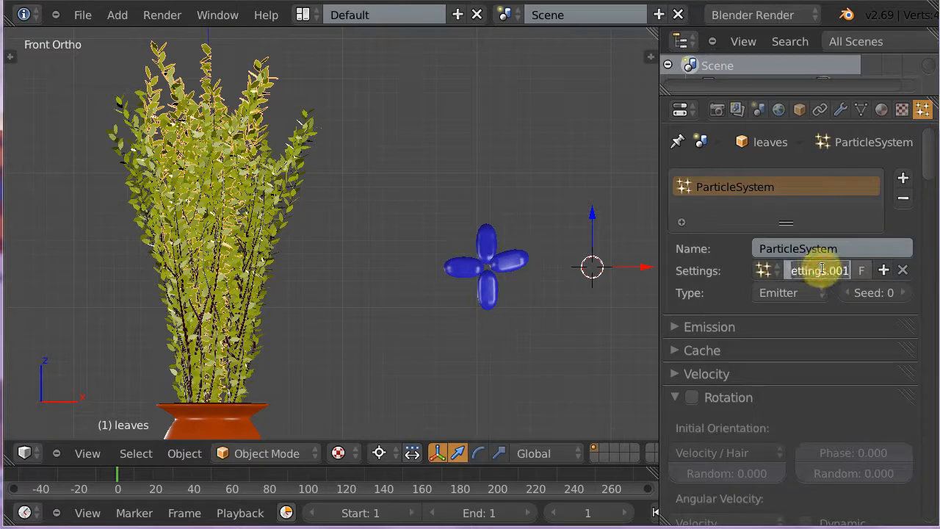
type("flore")
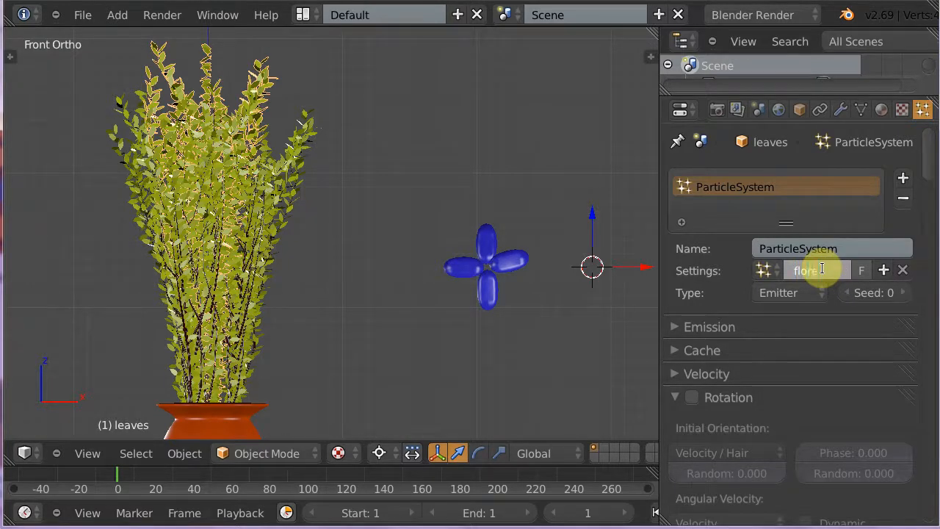
type("s")
left_click(796, 243)
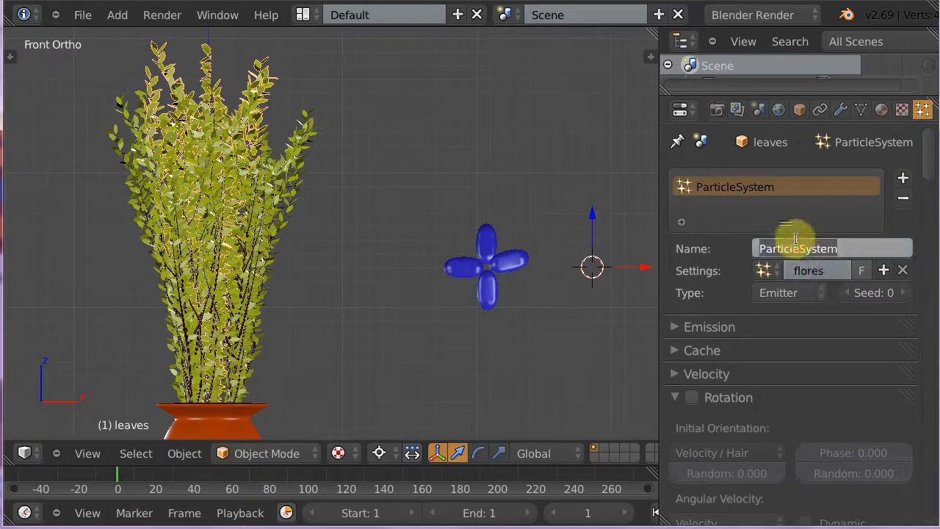
type("flores")
key("Return")
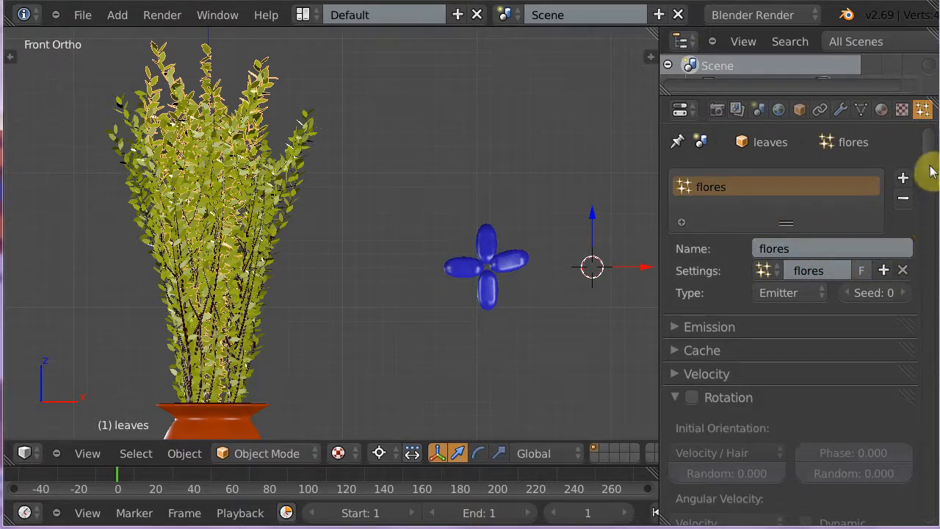
Step: Set the flores emission number to 100, with both the start and end frames at 1
scroll(933, 166, "down", 3)
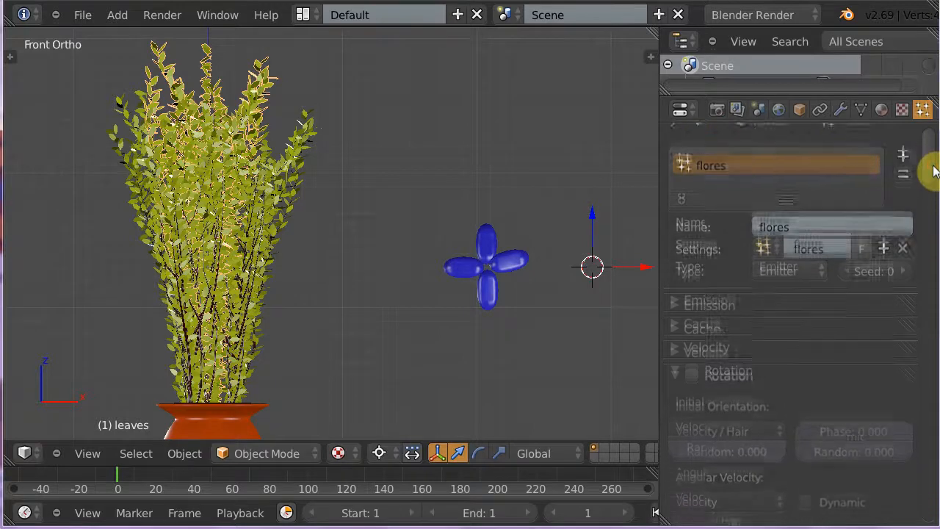
left_click(673, 229)
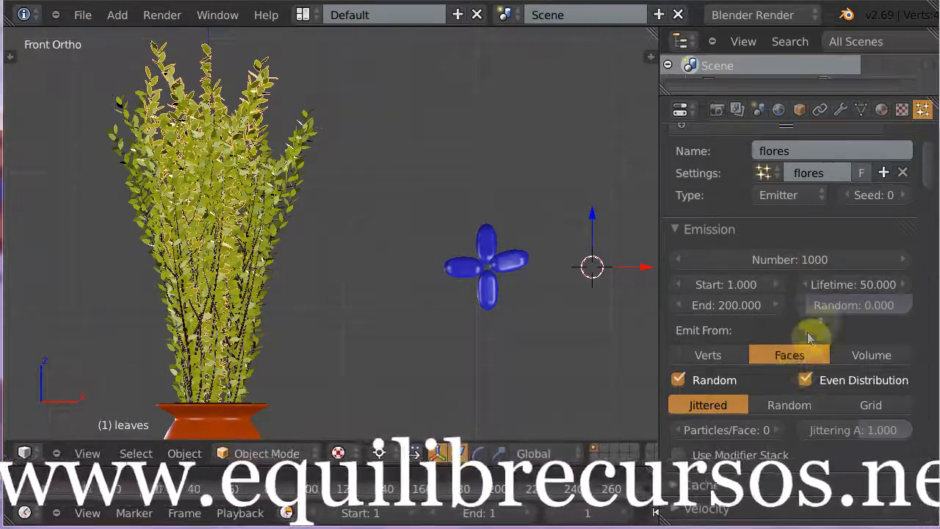
left_click(805, 258)
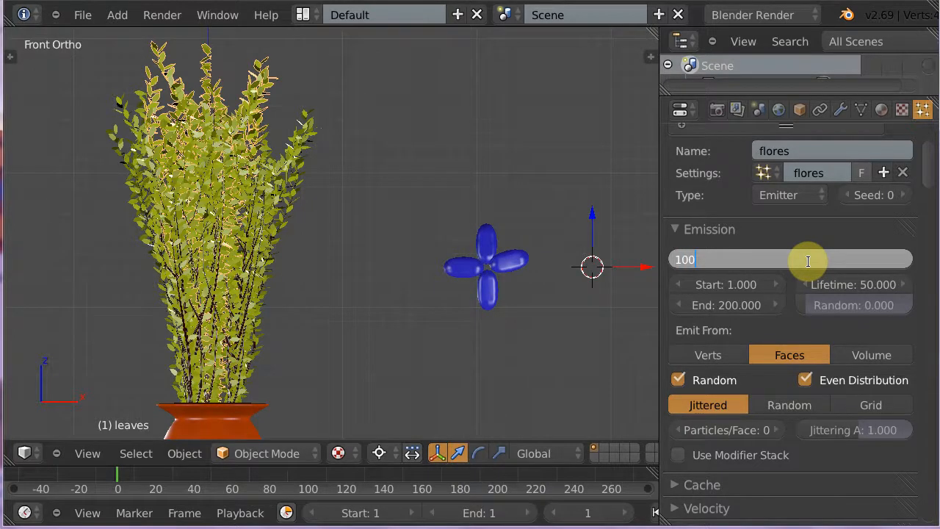
key("Return")
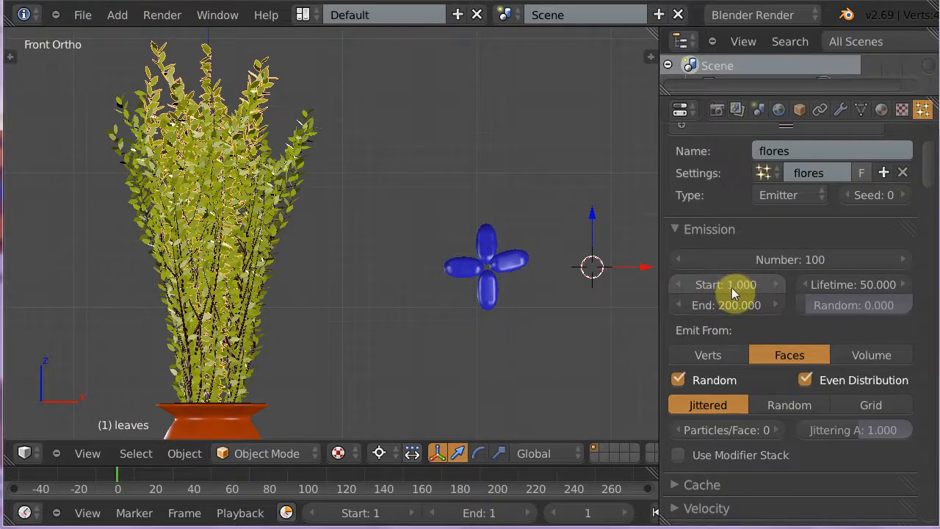
left_click(717, 284)
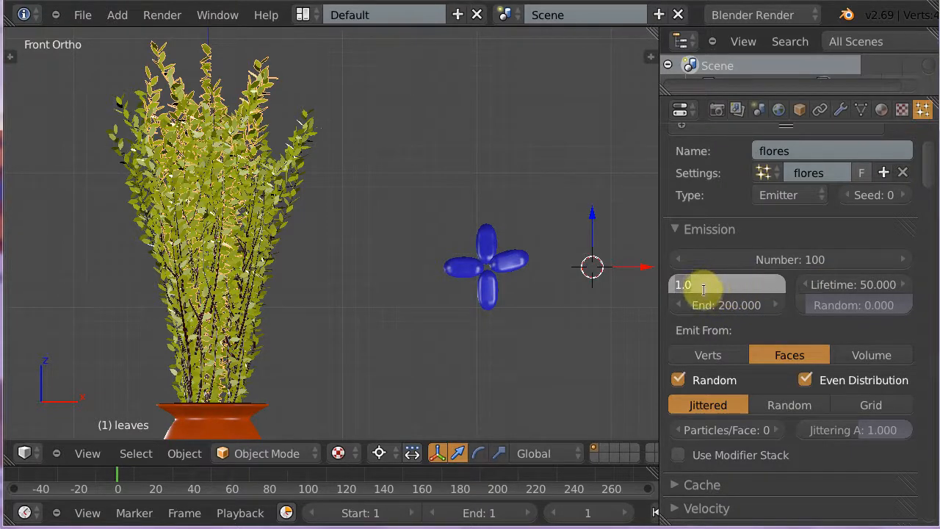
key("Return")
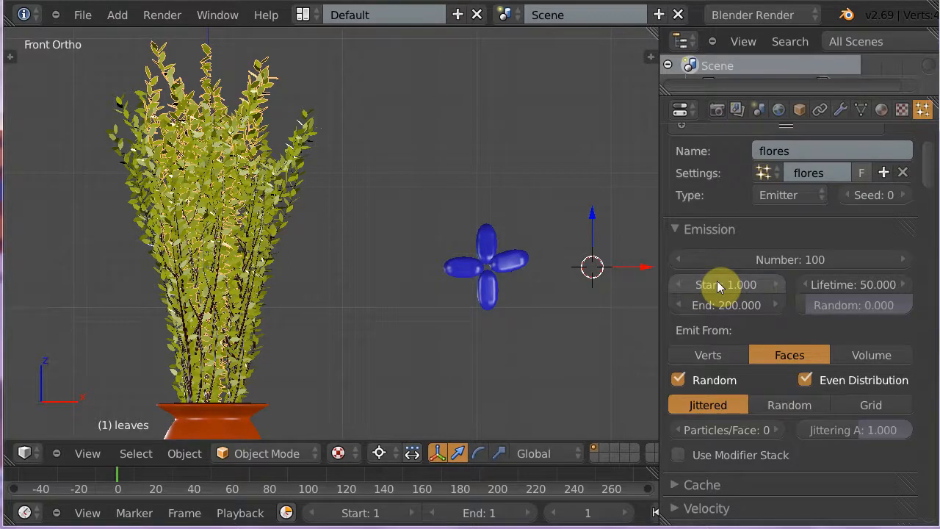
left_click(731, 304)
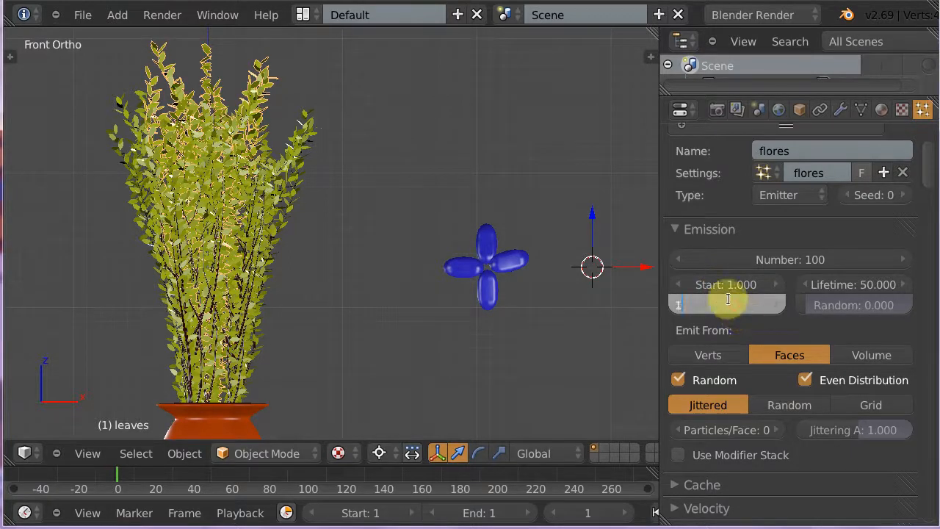
type("1")
key("Return")
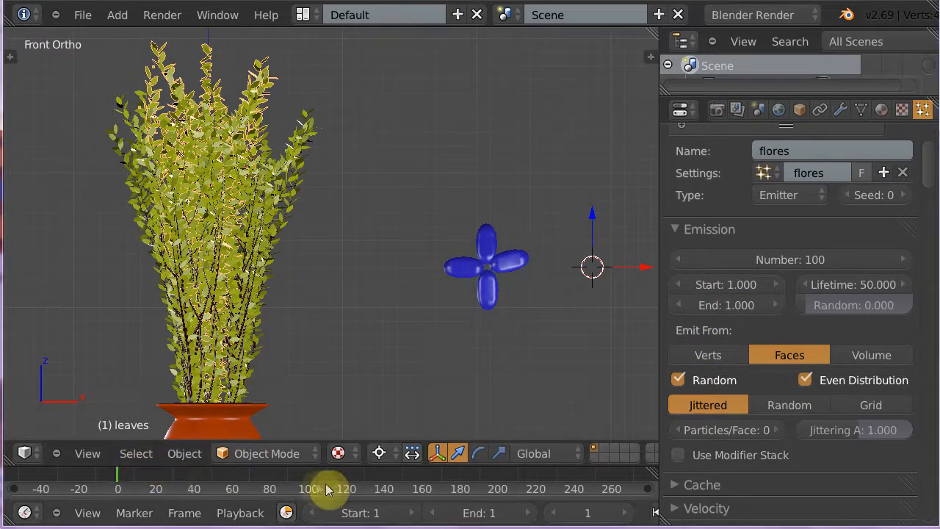
Step: Enlarge the timeline area slightly and collapse the flores Emission settings
left_click_drag(310, 467, 311, 446)
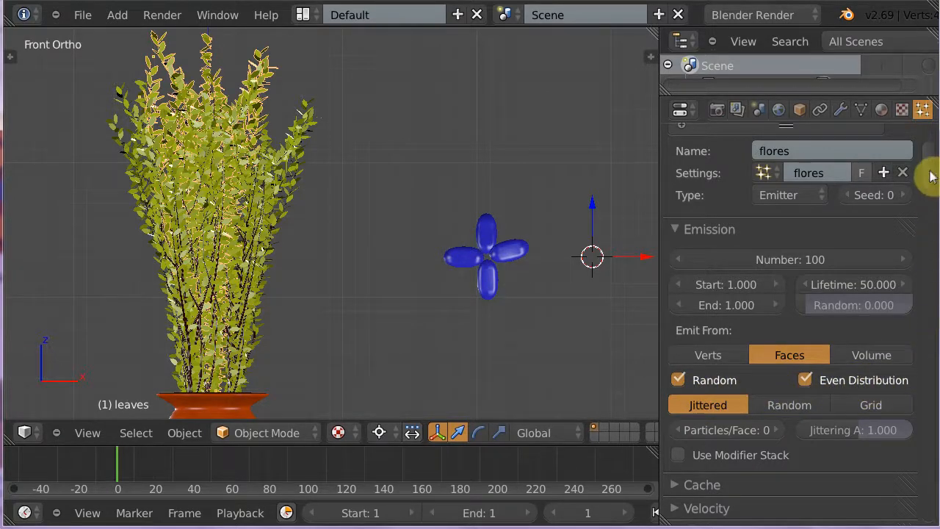
mouse_move(931, 174)
left_mouse_down()
mouse_move(937, 213)
mouse_move(931, 175)
left_mouse_up()
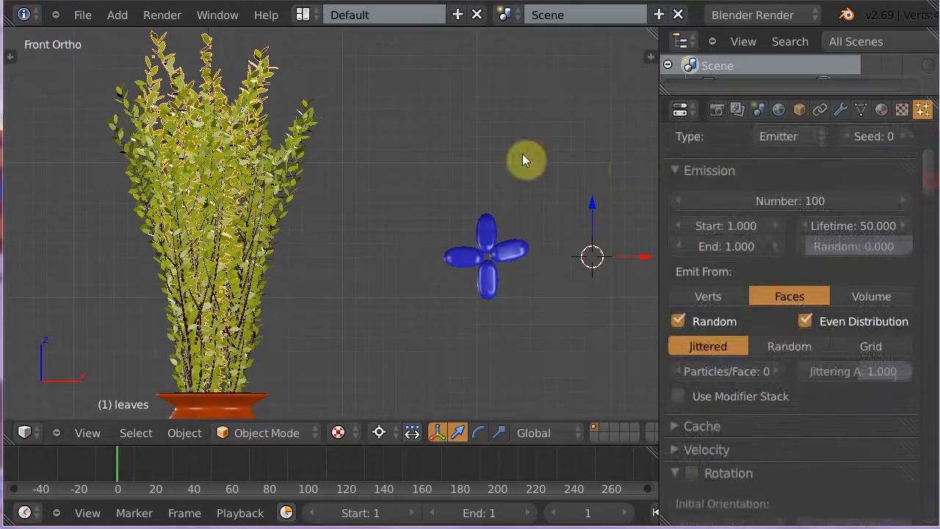
left_click(678, 171)
left_click(692, 241)
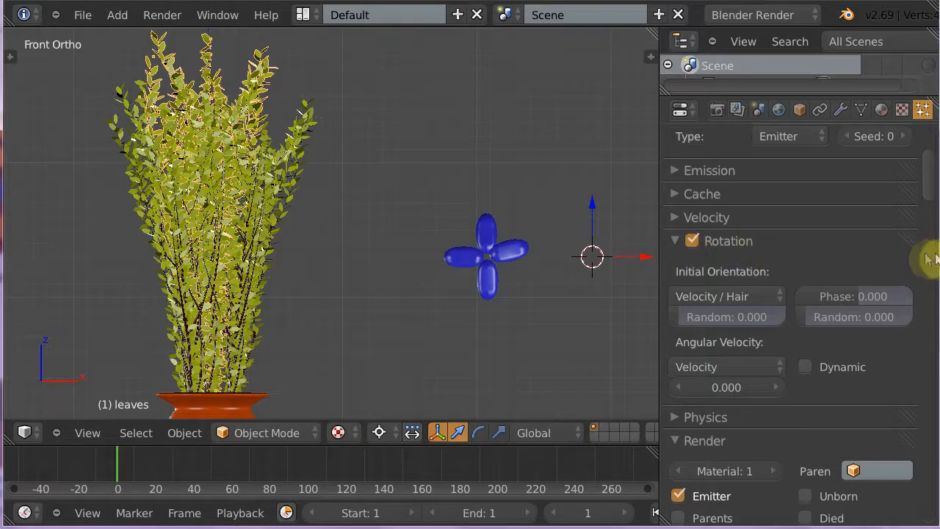
scroll(931, 187, "down", 4)
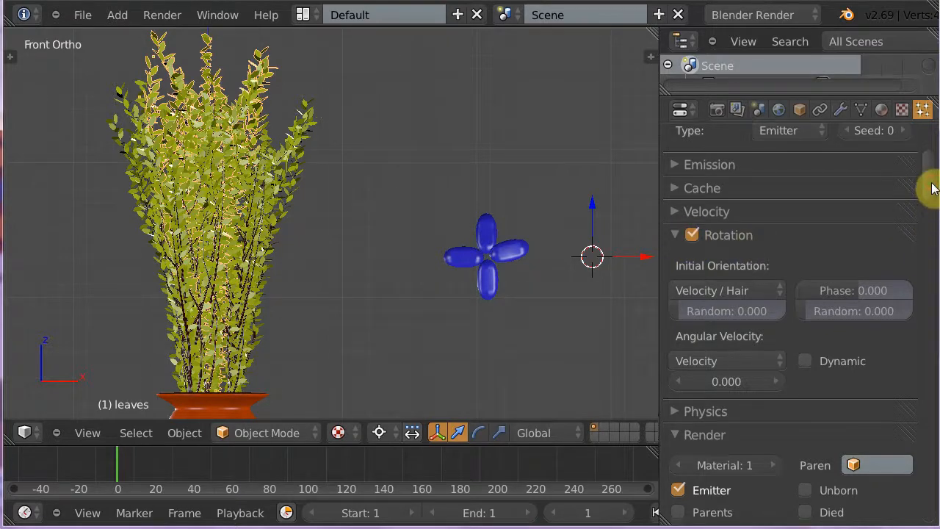
scroll(933, 205, "down", 4)
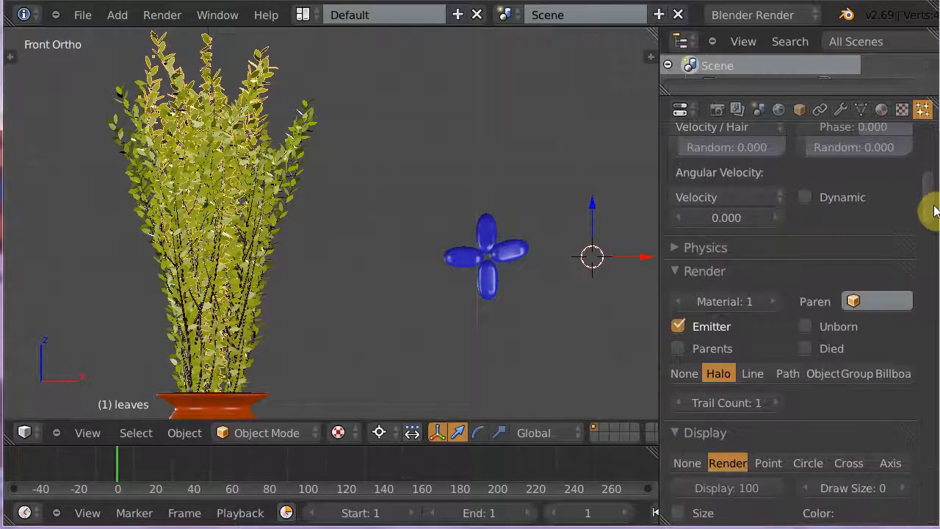
scroll(931, 203, "up", 7)
scroll(927, 188, "up", 3)
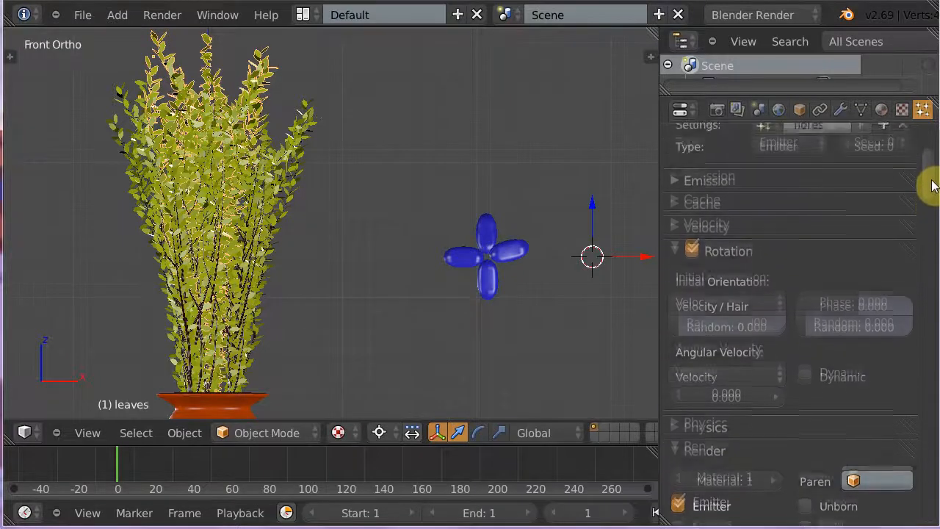
left_click(677, 239)
left_click(677, 238)
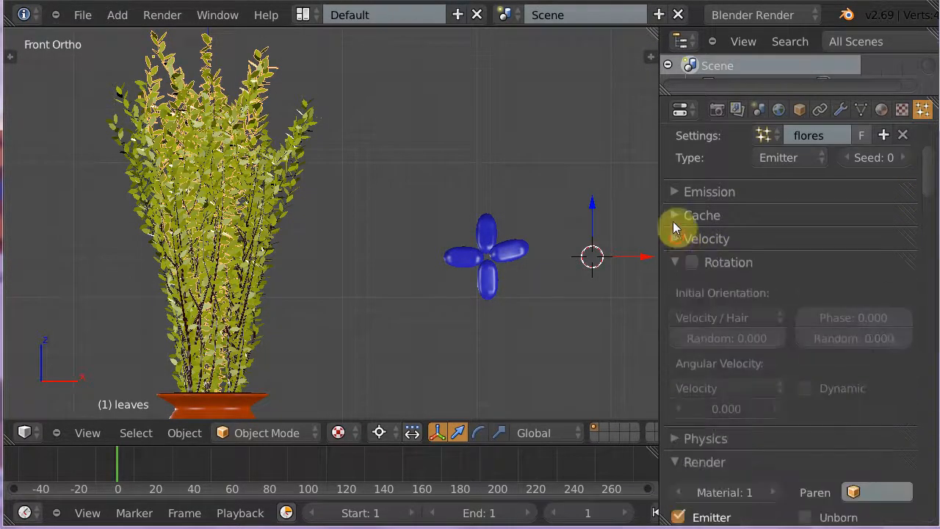
Step: Set the flores normal emission velocity to 0 and enable rotation for the particles
left_click(676, 238)
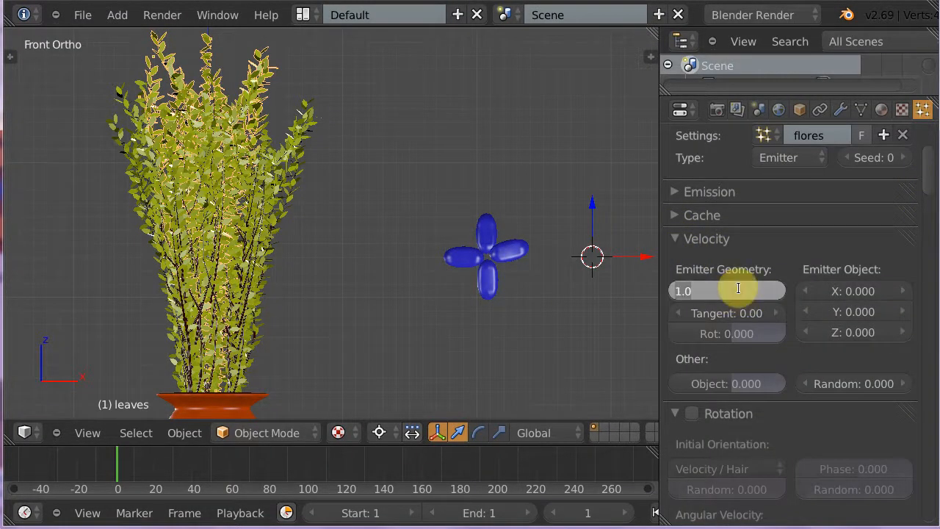
key("Return")
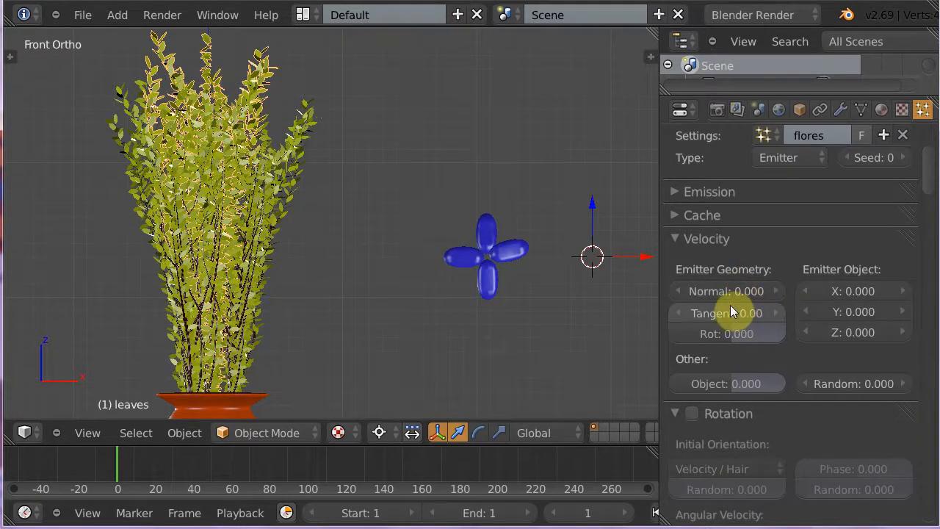
left_click(676, 238)
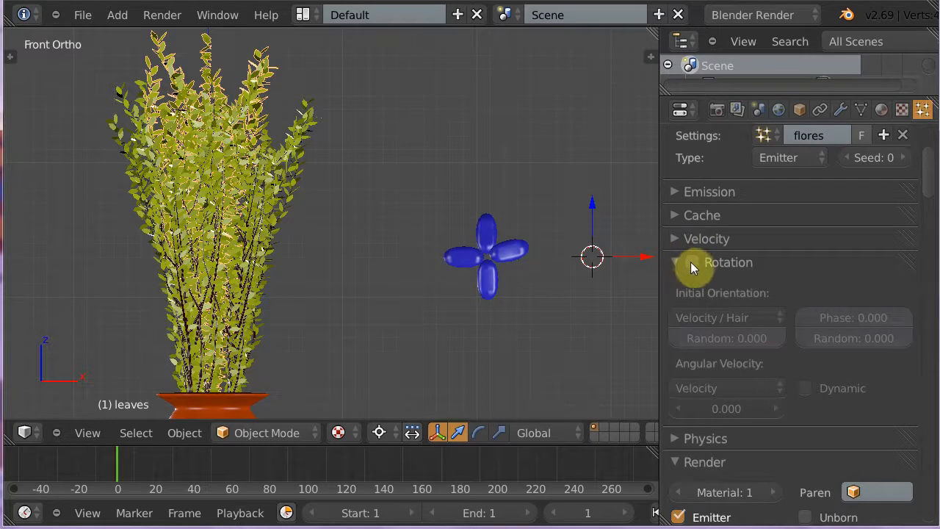
left_click(691, 262)
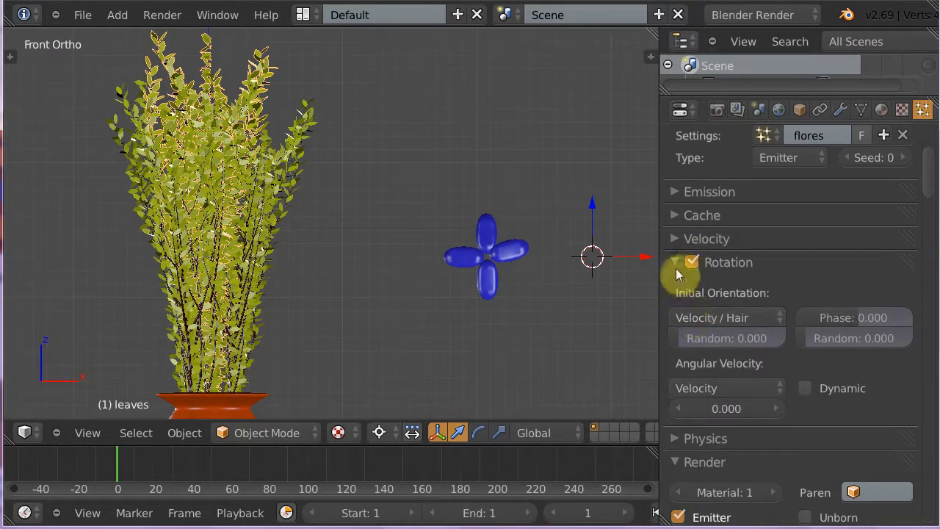
left_click(675, 260)
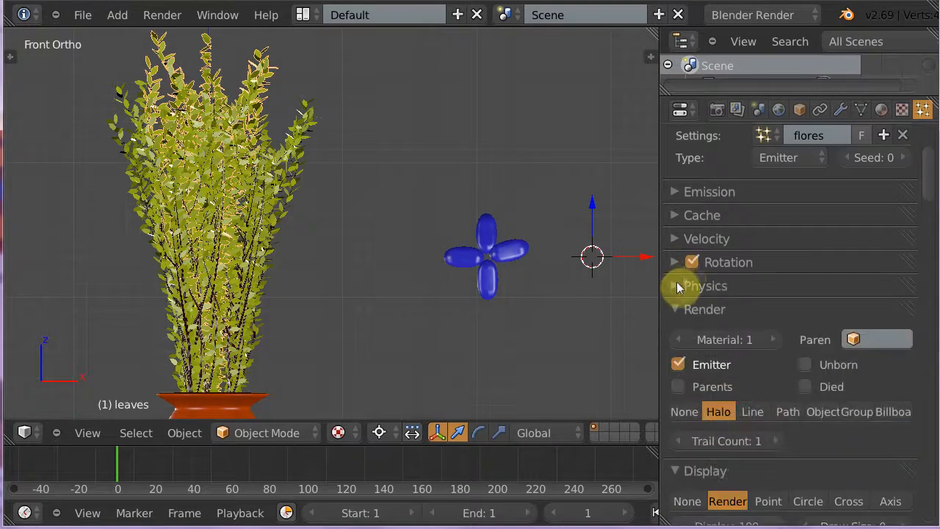
Step: Check the flores physics settings and render the particles as objects, with Plane as the duplicated object
left_click(676, 287)
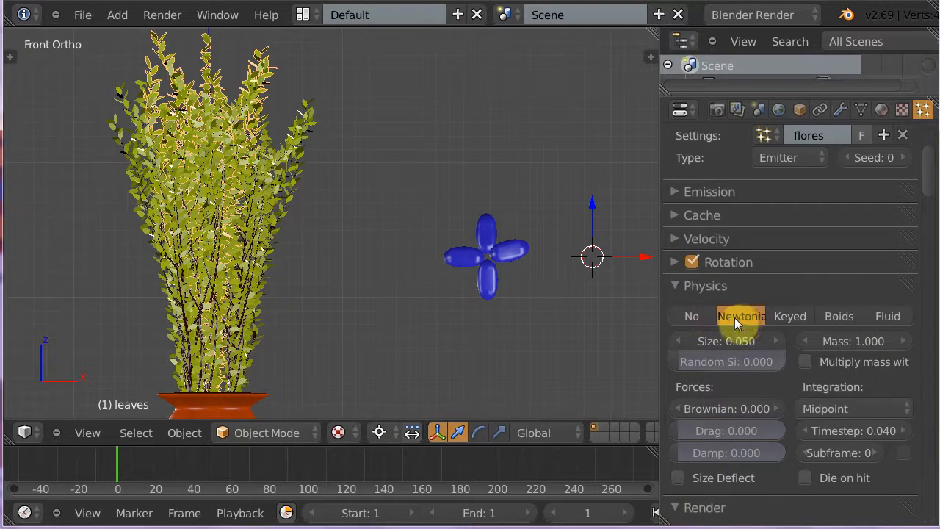
left_click(677, 284)
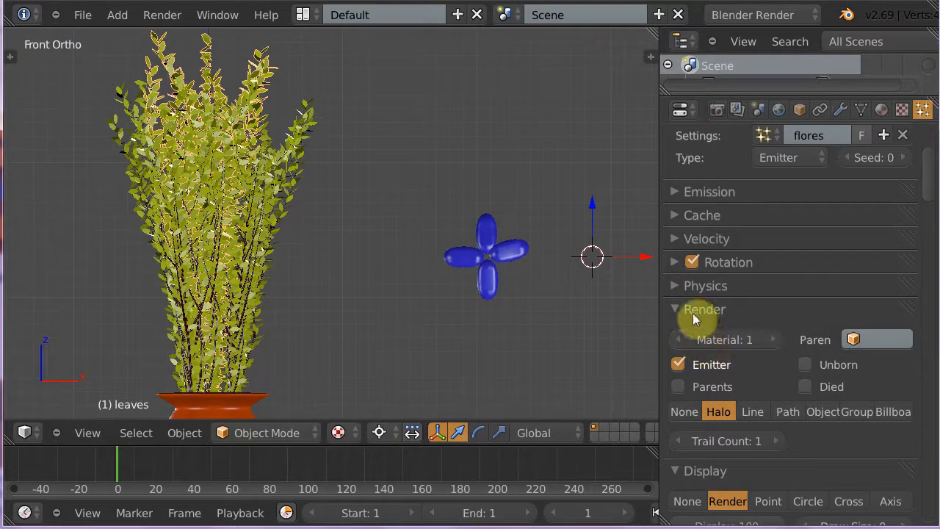
left_click(823, 413)
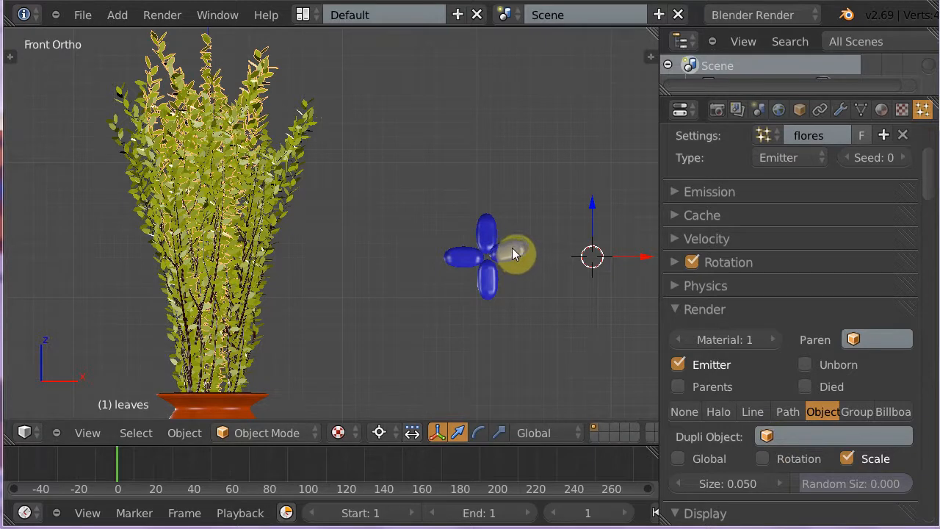
left_click(788, 438)
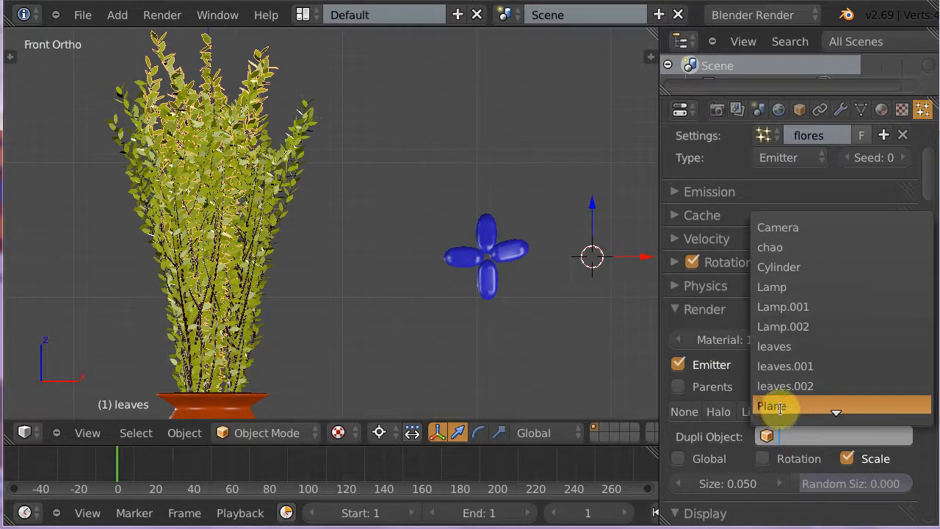
left_click(777, 406)
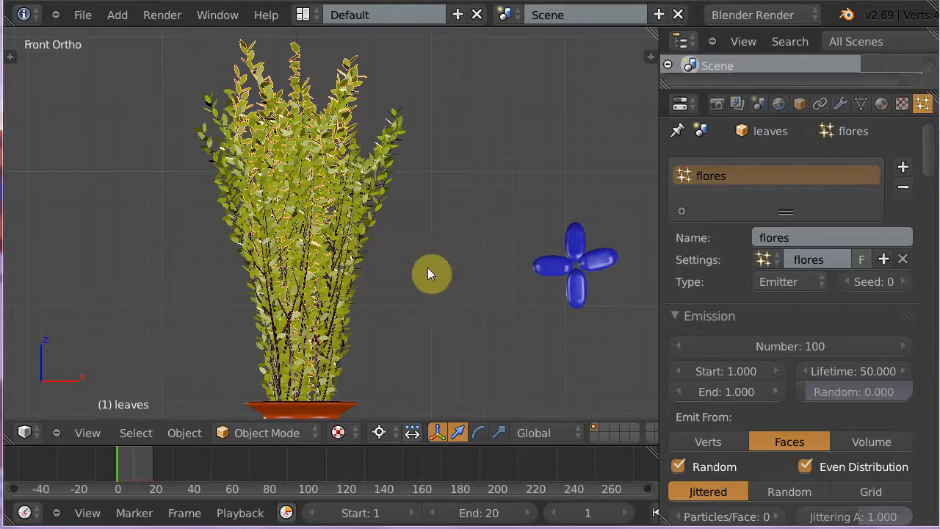
Step: Play the 20-frame animation, stop it and set the scene's end frame to 1
key("alt+a")
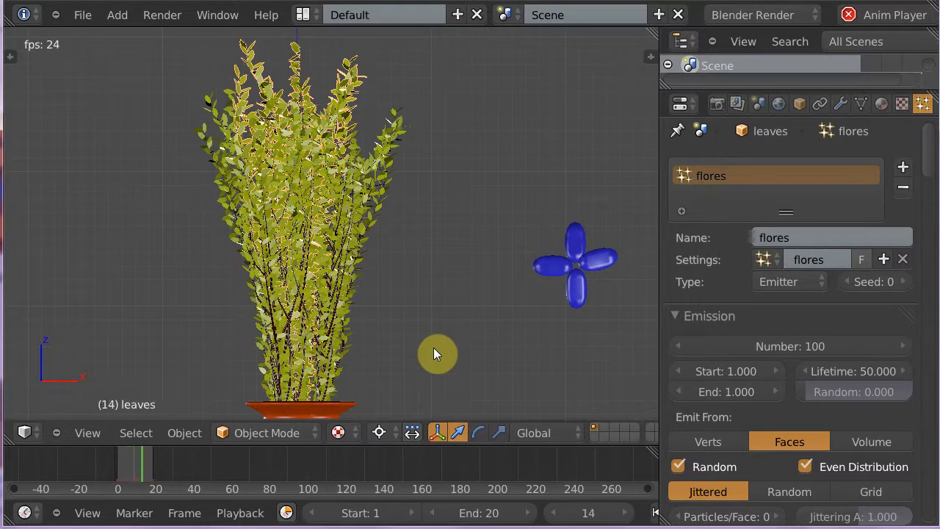
key("Escape")
left_click(484, 512)
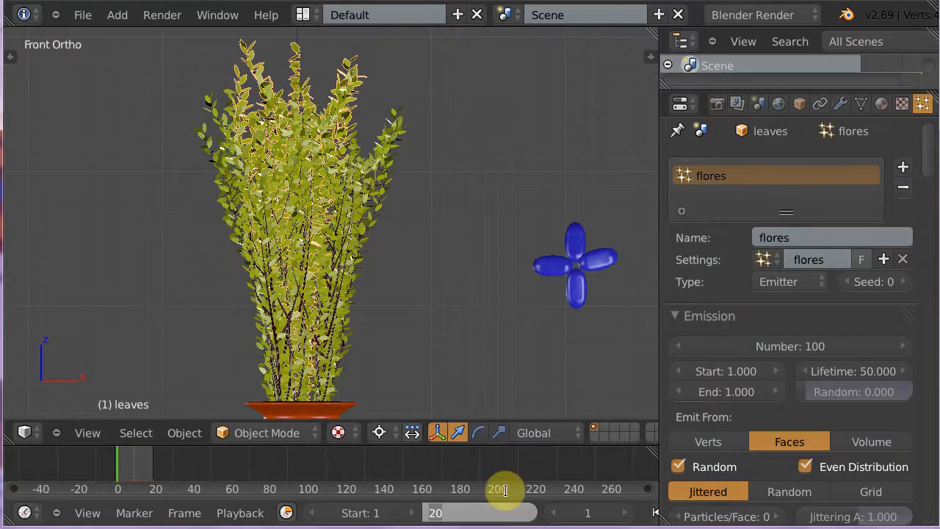
key("Return")
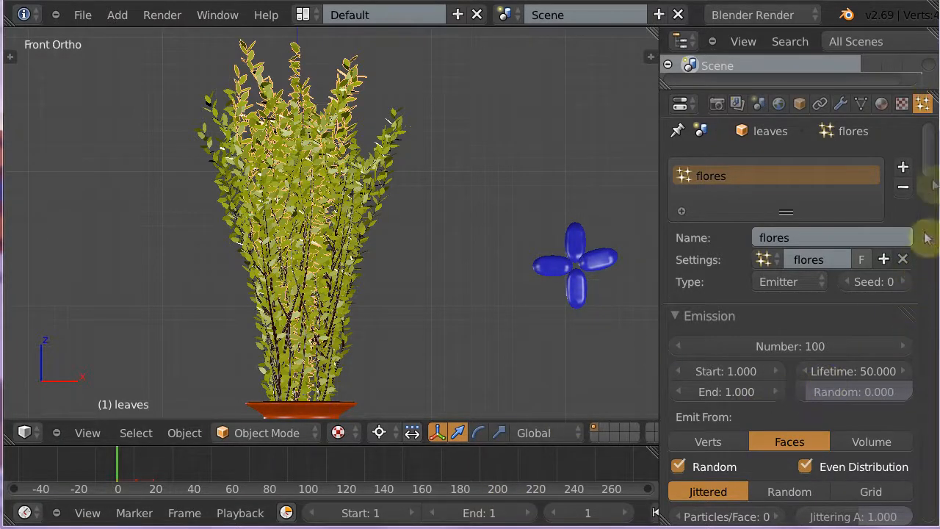
Step: Set the random phase of the flores particles' initial orientation to 1.000 and collapse the rotation settings
left_click_drag(932, 170, 927, 233)
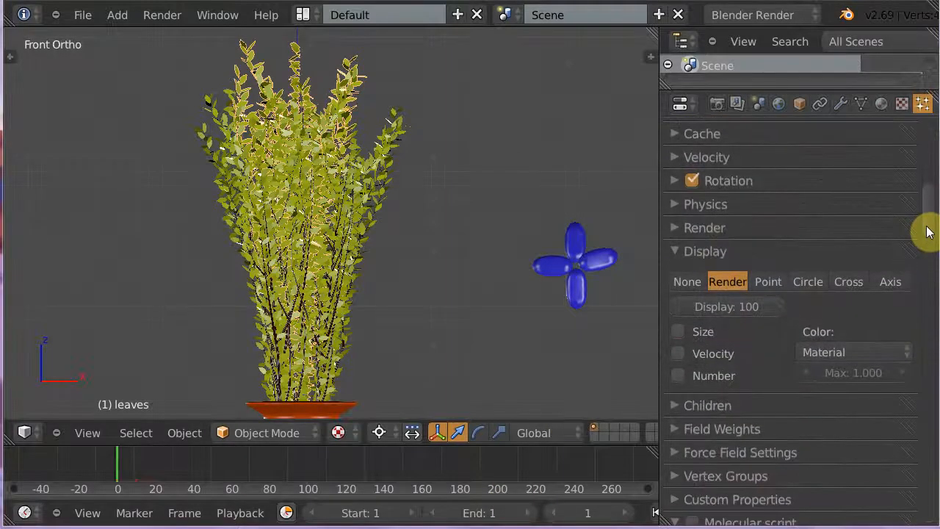
left_click(674, 181)
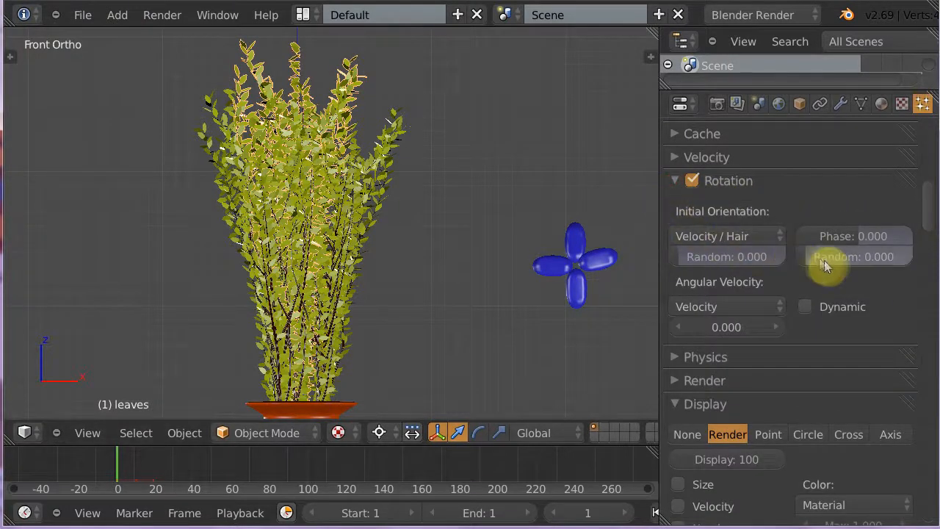
left_click_drag(806, 257, 918, 254)
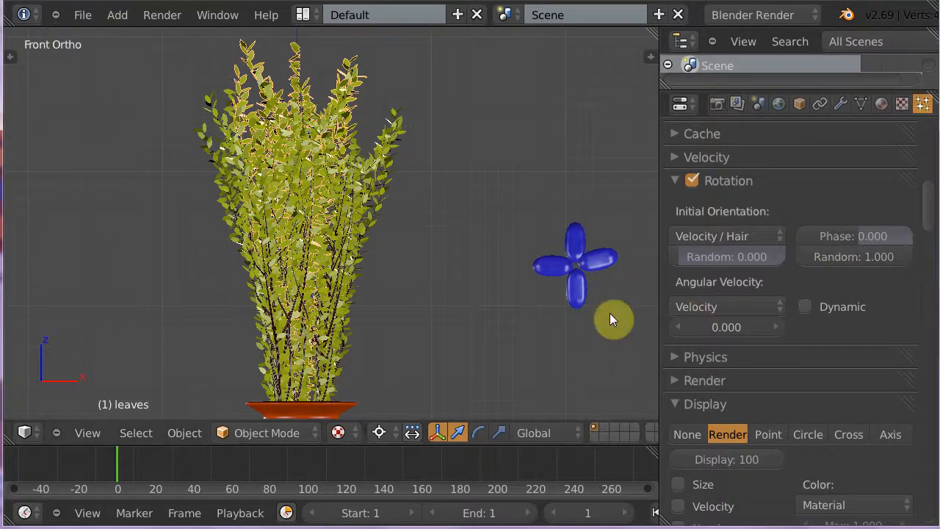
scroll(673, 150, "down", 1)
left_click(674, 150)
Step: Set the physics size of the flores particles to 0.350
left_click(673, 173)
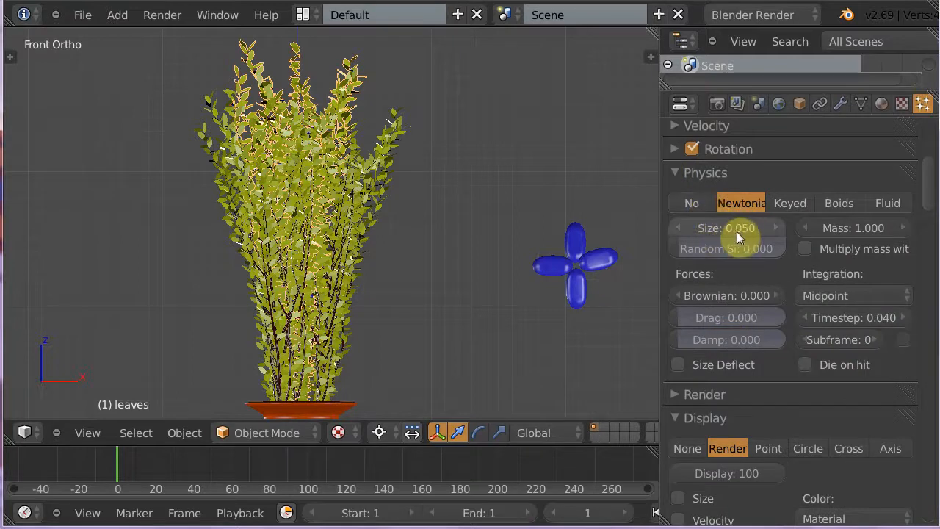
left_click_drag(709, 228, 739, 228)
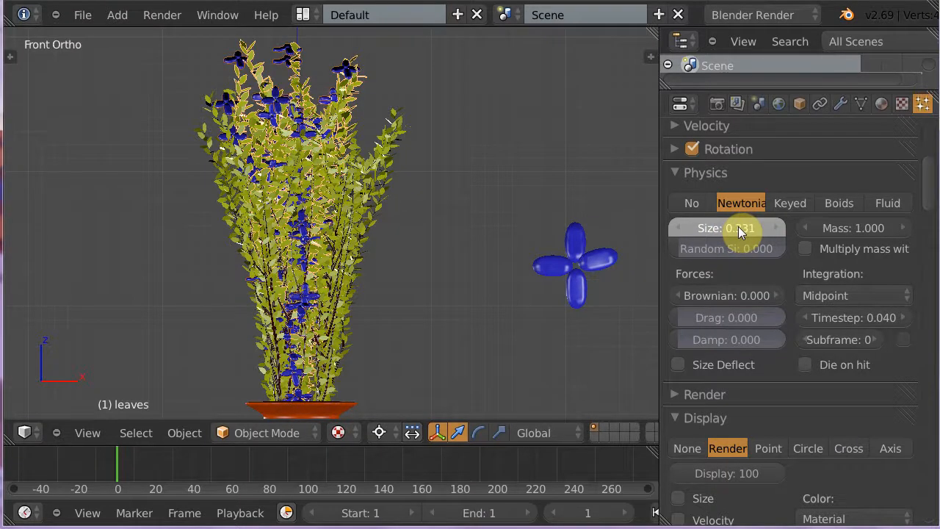
left_click_drag(738, 228, 691, 228)
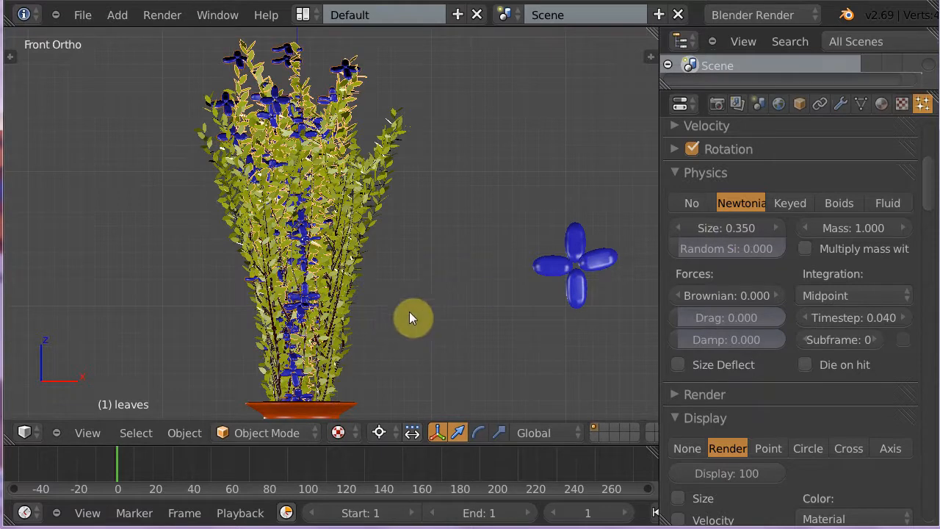
Step: Render the scene and examine how the blue flowers are spread over the plant
key("F12")
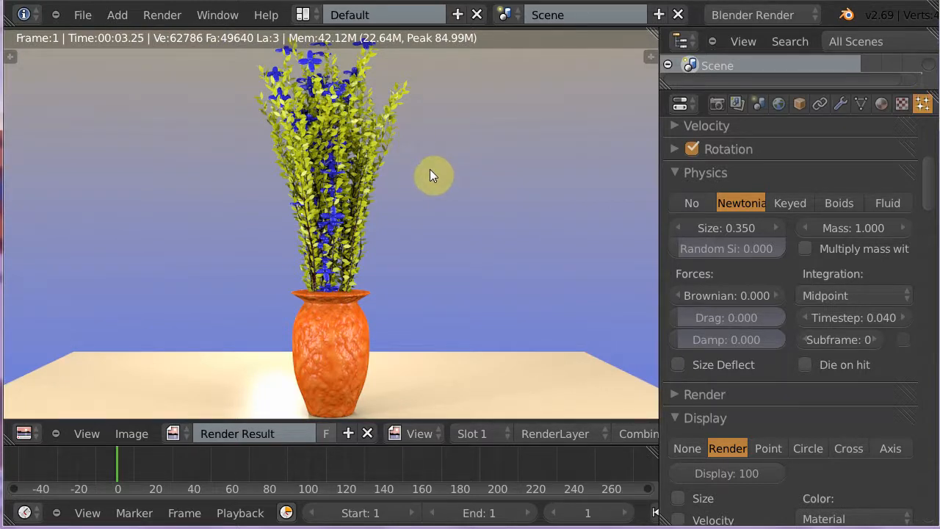
middle_click_drag(439, 170, 456, 194)
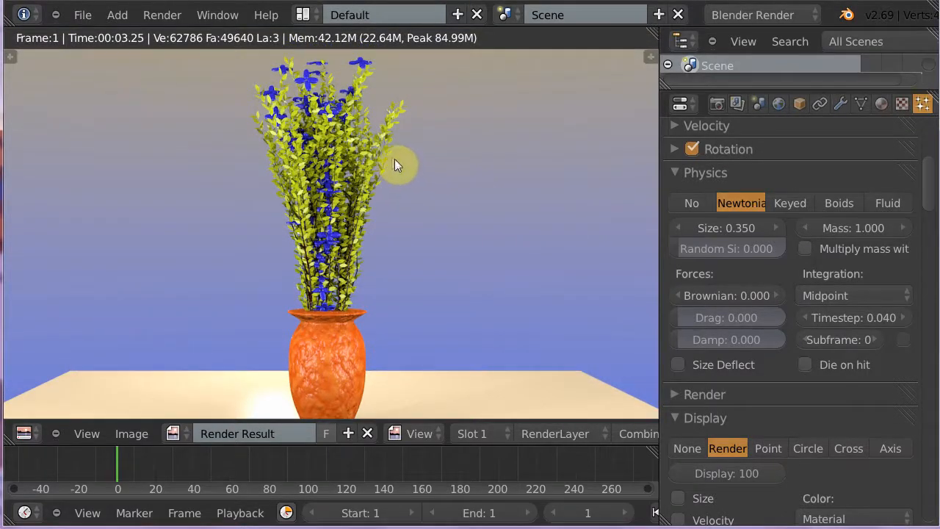
key("Escape")
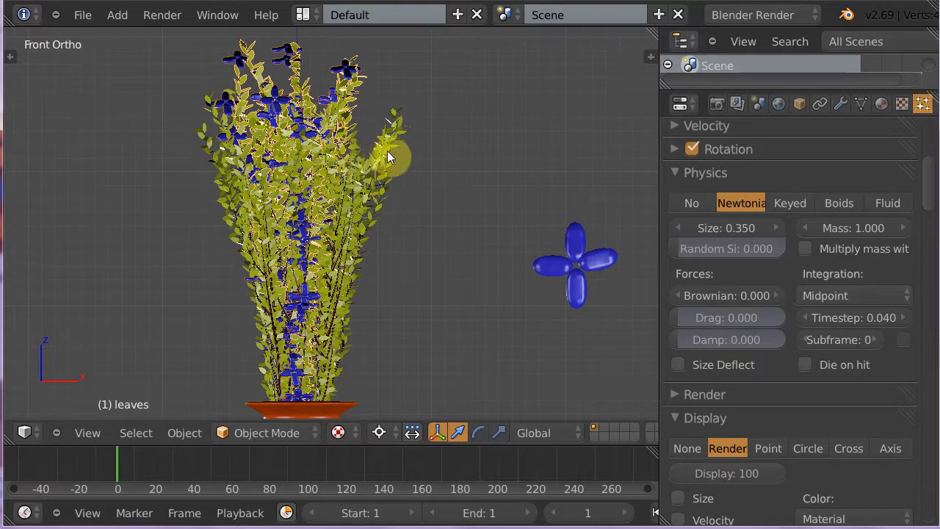
Step: Add a particle system to leaves.001 and assign the existing flores settings to it
right_click(387, 152)
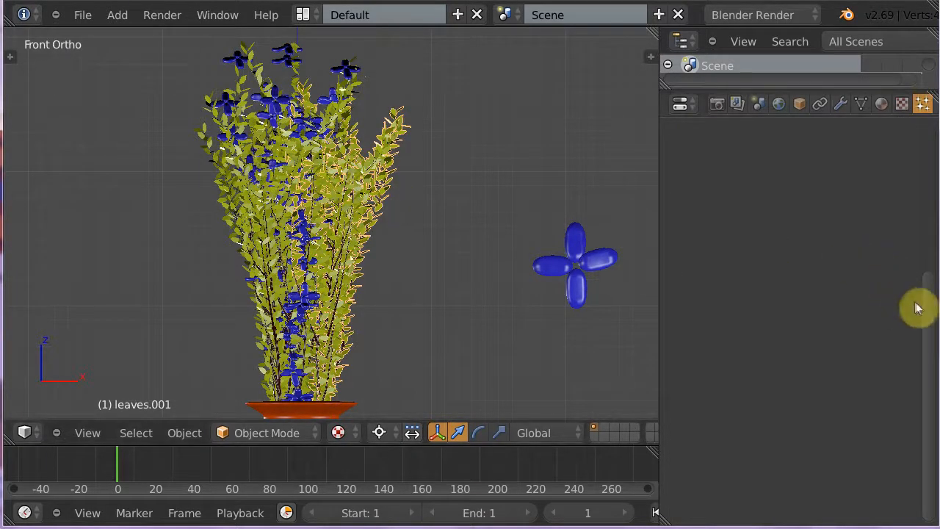
left_click_drag(931, 302, 928, 133)
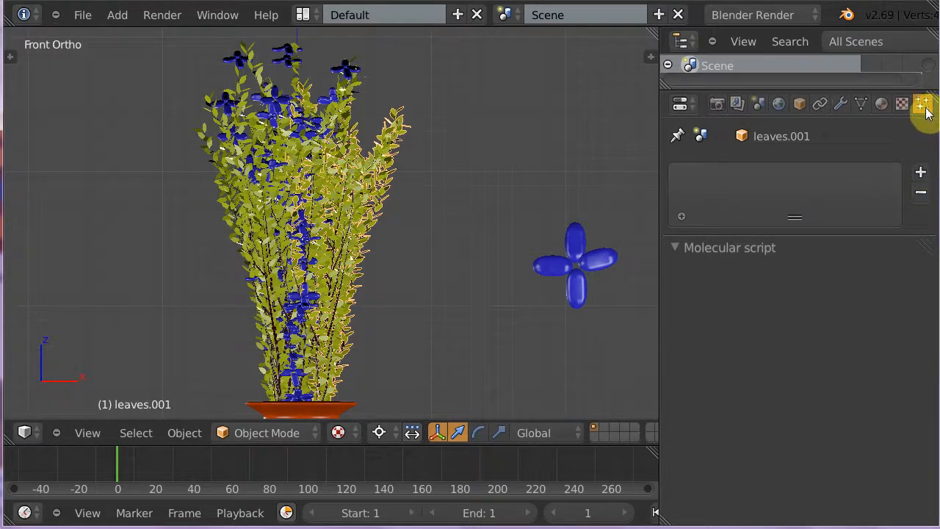
left_click(923, 175)
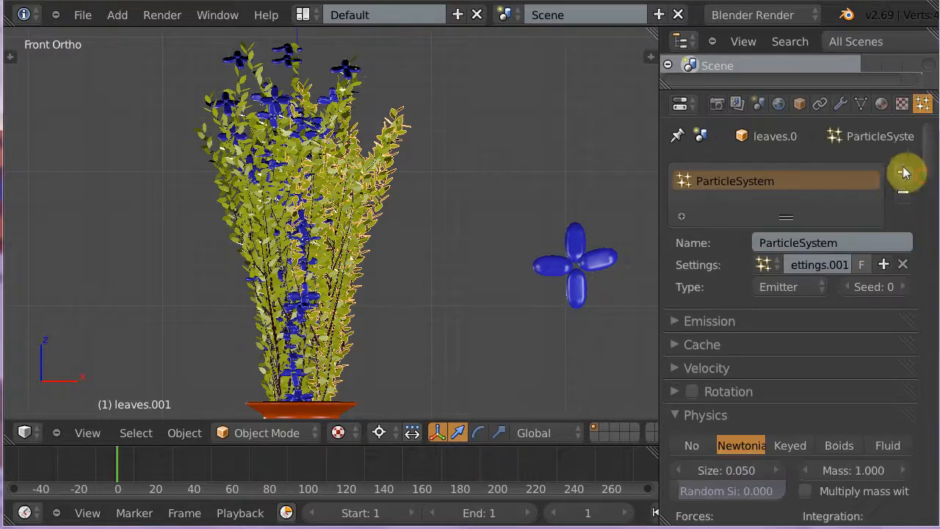
left_click(762, 263)
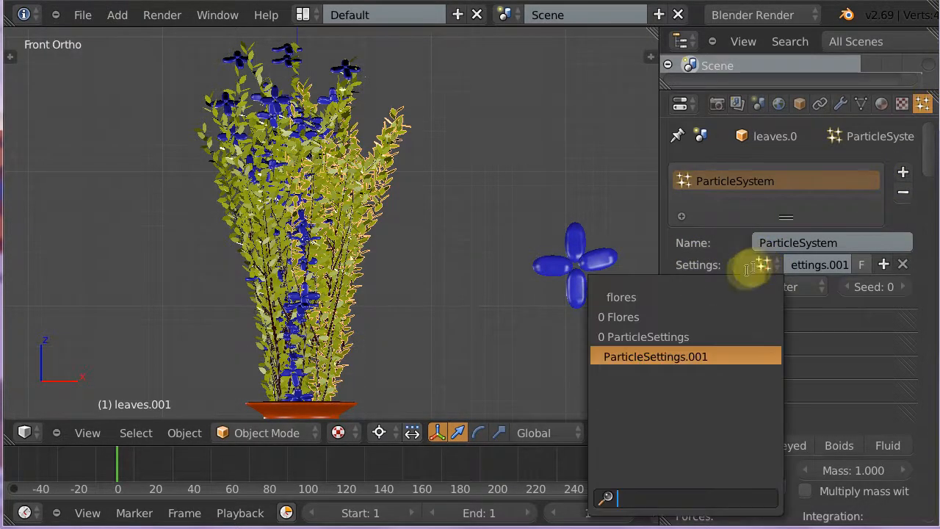
left_click(622, 298)
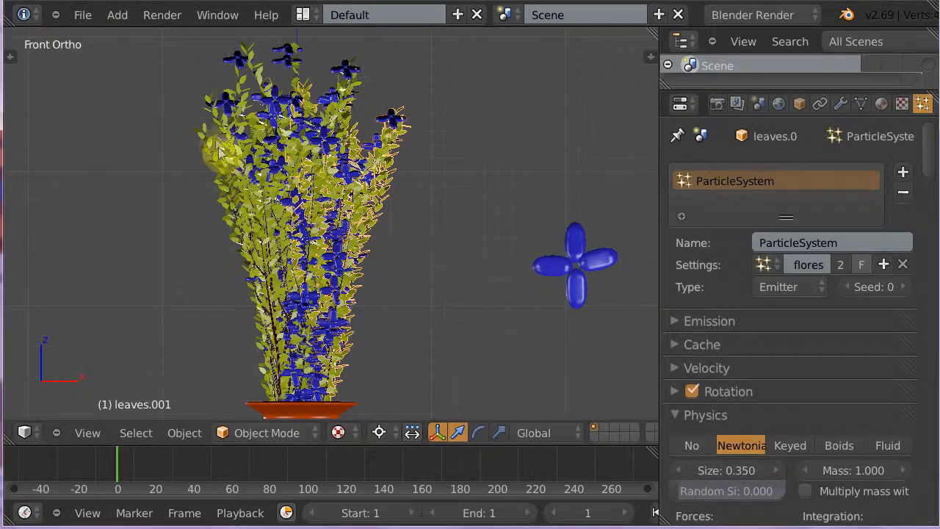
Step: Add a particle system to leaves.002 and assign the existing flores settings to it
right_click(206, 131)
right_click(219, 185)
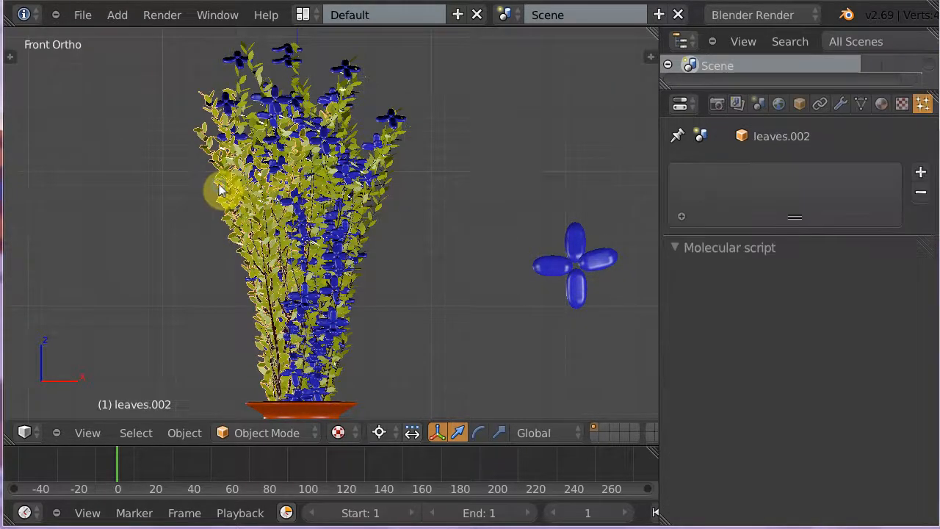
left_click(920, 172)
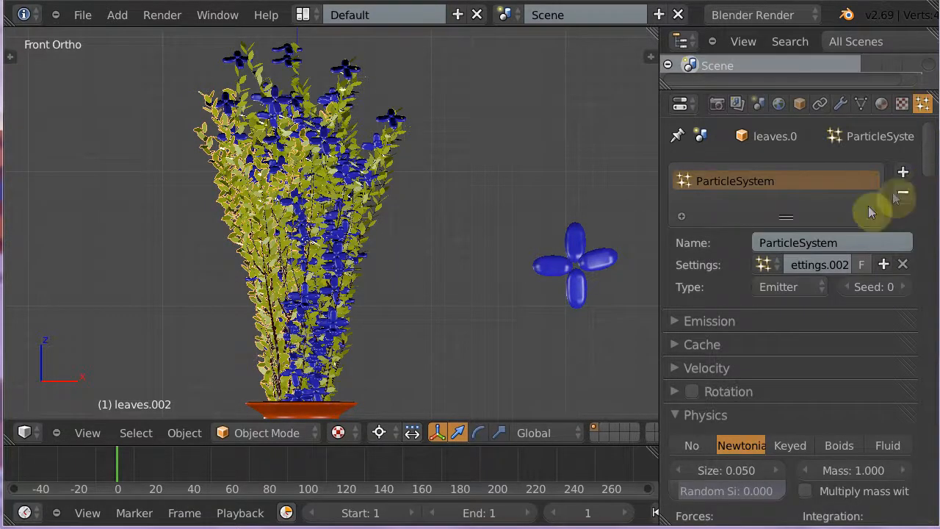
left_click(764, 265)
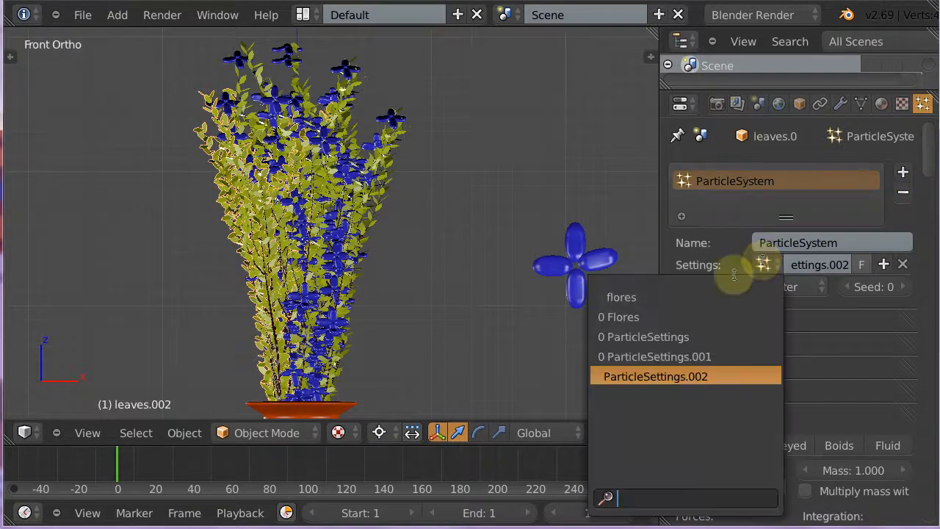
left_click(628, 298)
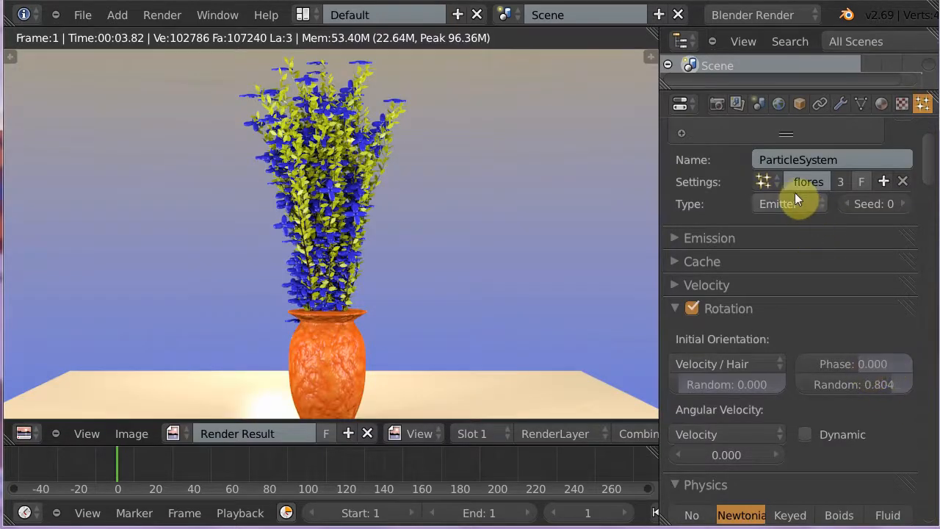
Step: Make the flores settings independent for leaves.002, set their random phase to 0.453 and test-render the scene
left_click(842, 184)
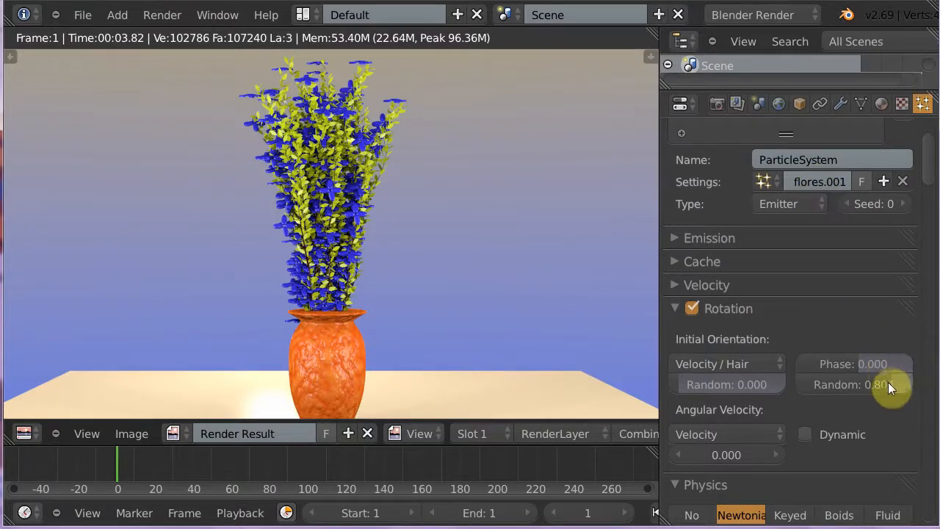
left_click_drag(894, 385, 855, 382)
key("F12")
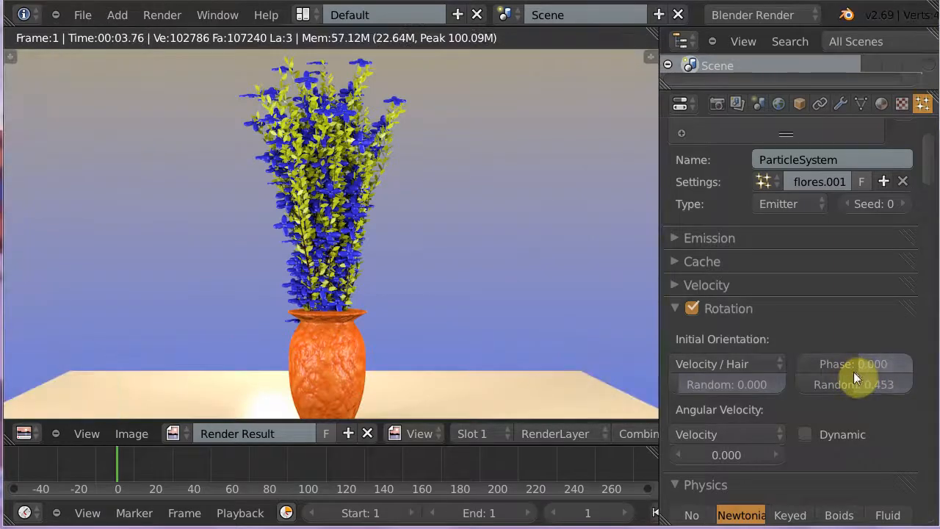
key("Escape")
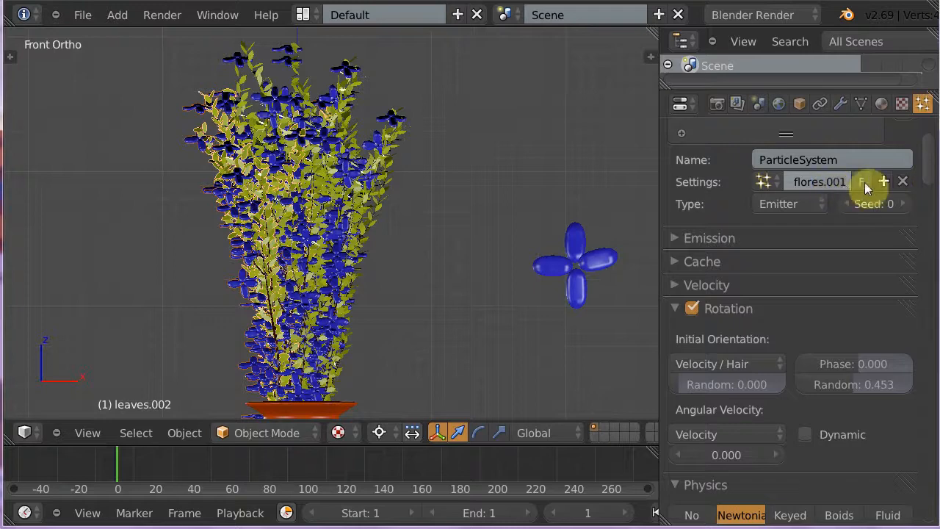
Step: Try a particle size of 0.197 and a higher random phase on the flowers of leaves.002
left_click_drag(930, 180, 924, 207)
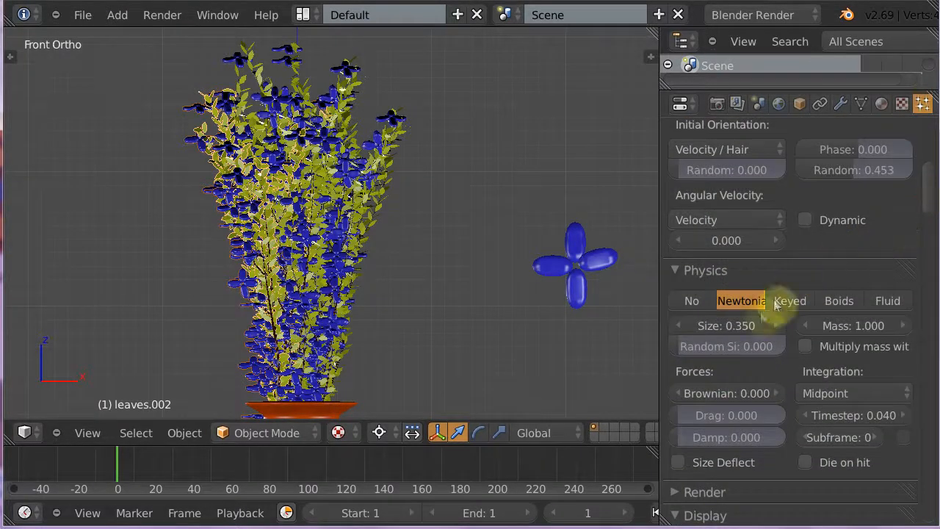
left_click_drag(770, 324, 748, 323)
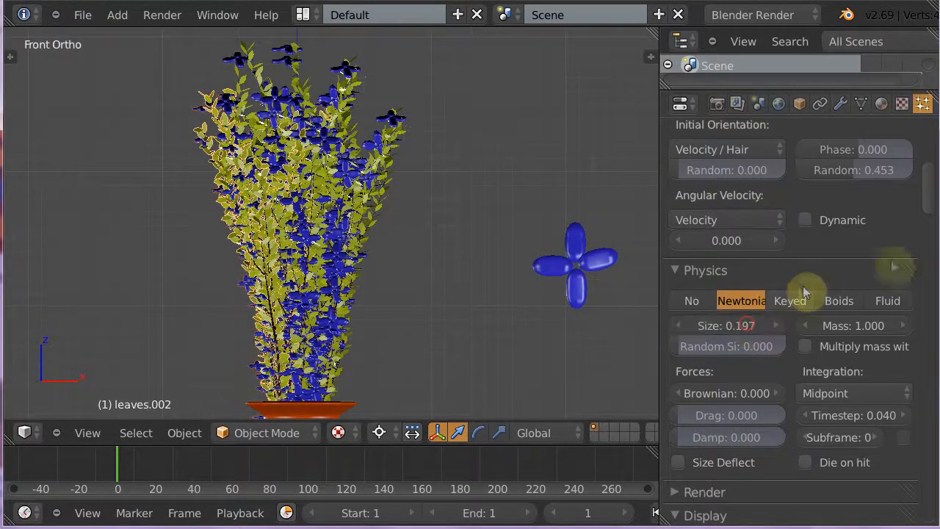
left_click_drag(856, 169, 907, 171)
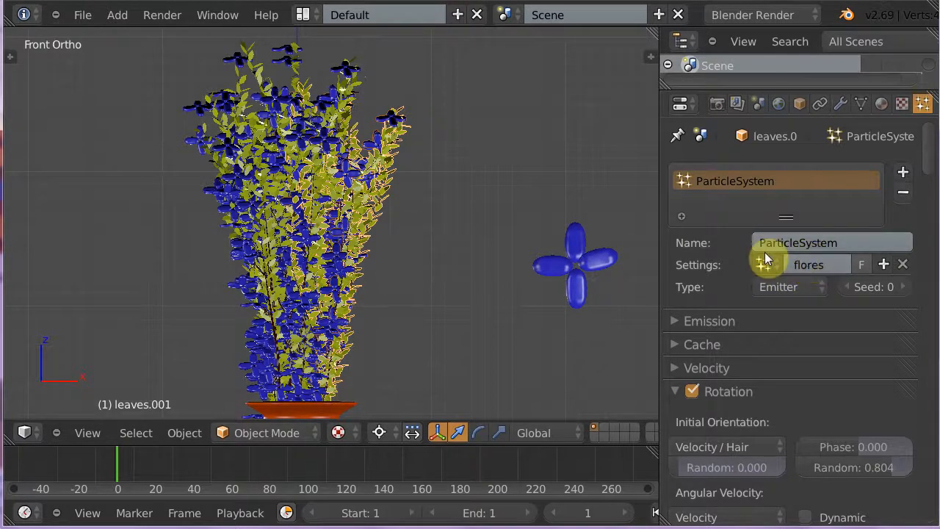
Step: Review the flores.002 rotation and physics settings of leaves.002 and render the scene again
key("shift+d")
key("Escape")
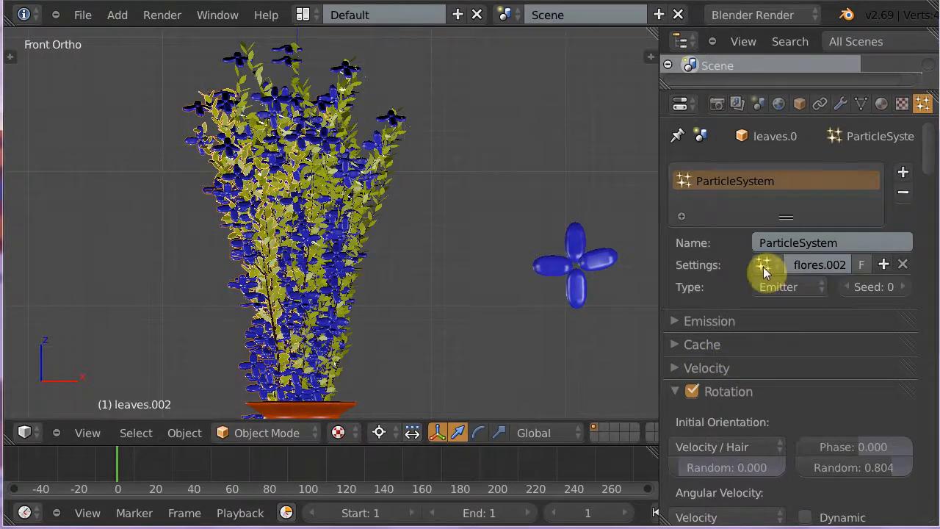
scroll(927, 206, "down", 8)
key("F12")
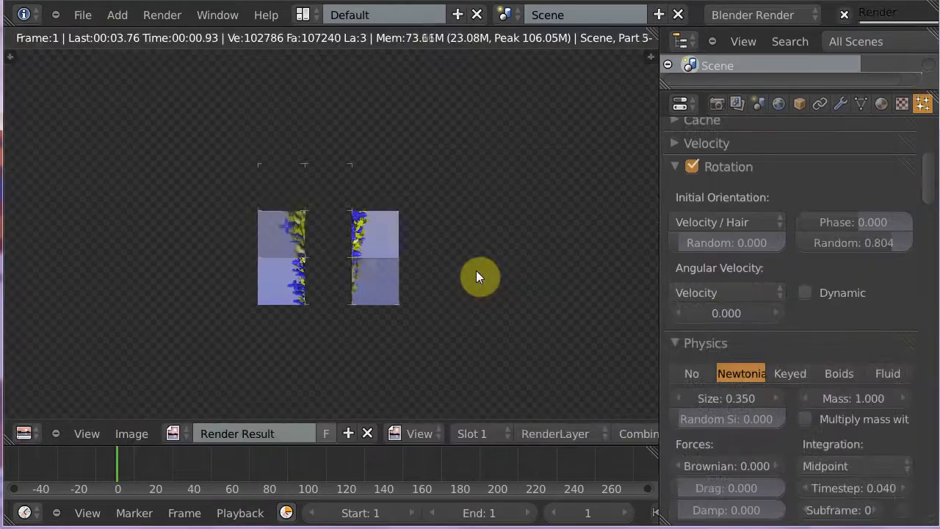